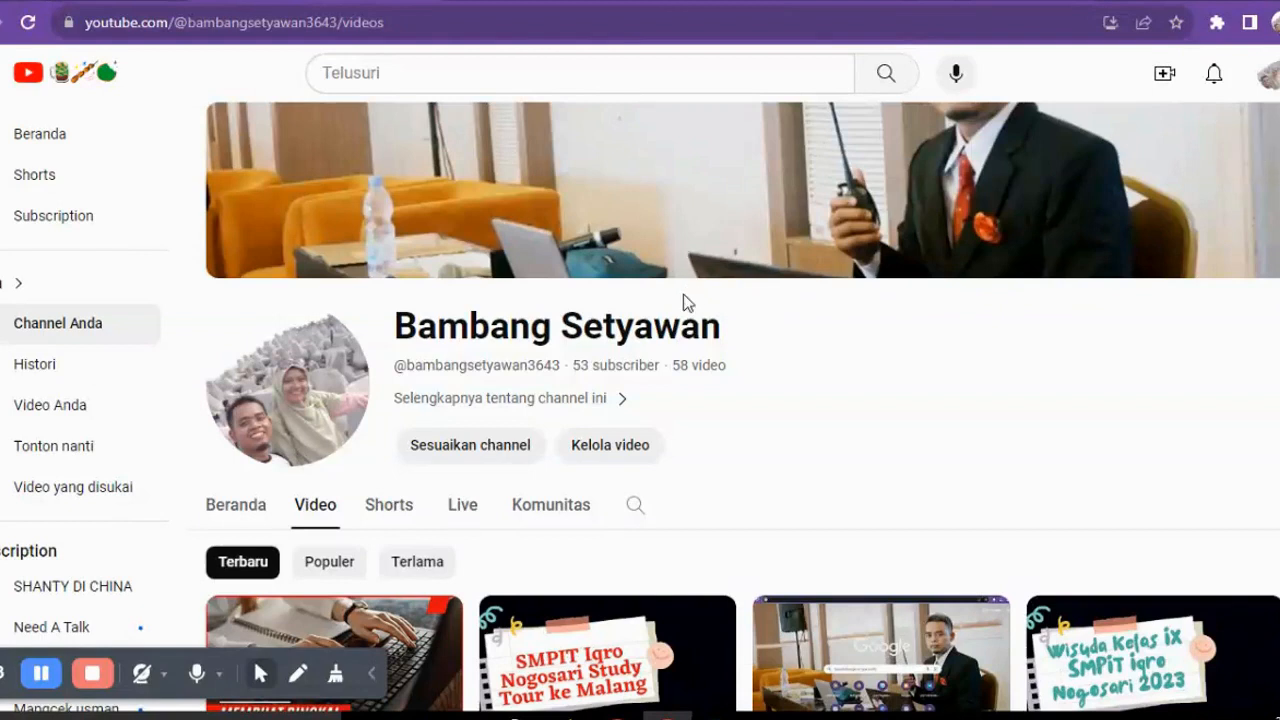
# Switch to the Latar Belakang Word document and examine the lettering of its headings and the numbering of its destination list
pyautogui.moveTo(716, 716)
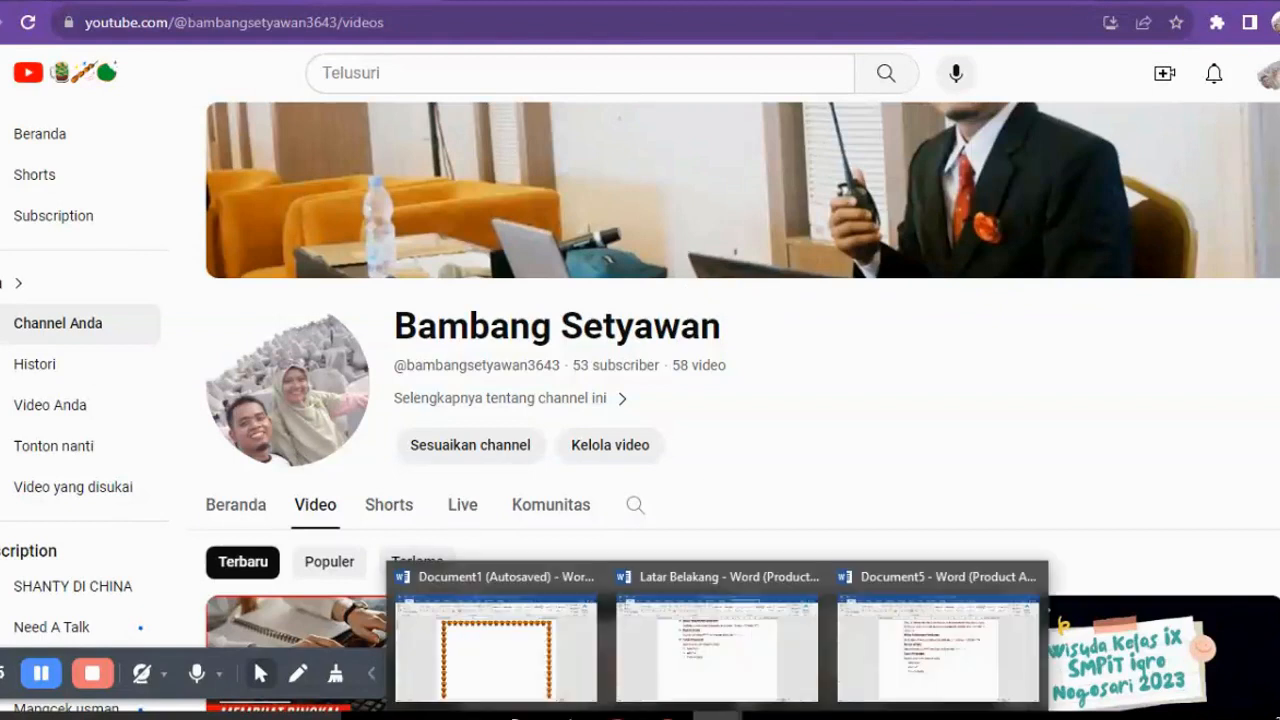
pyautogui.click(729, 663)
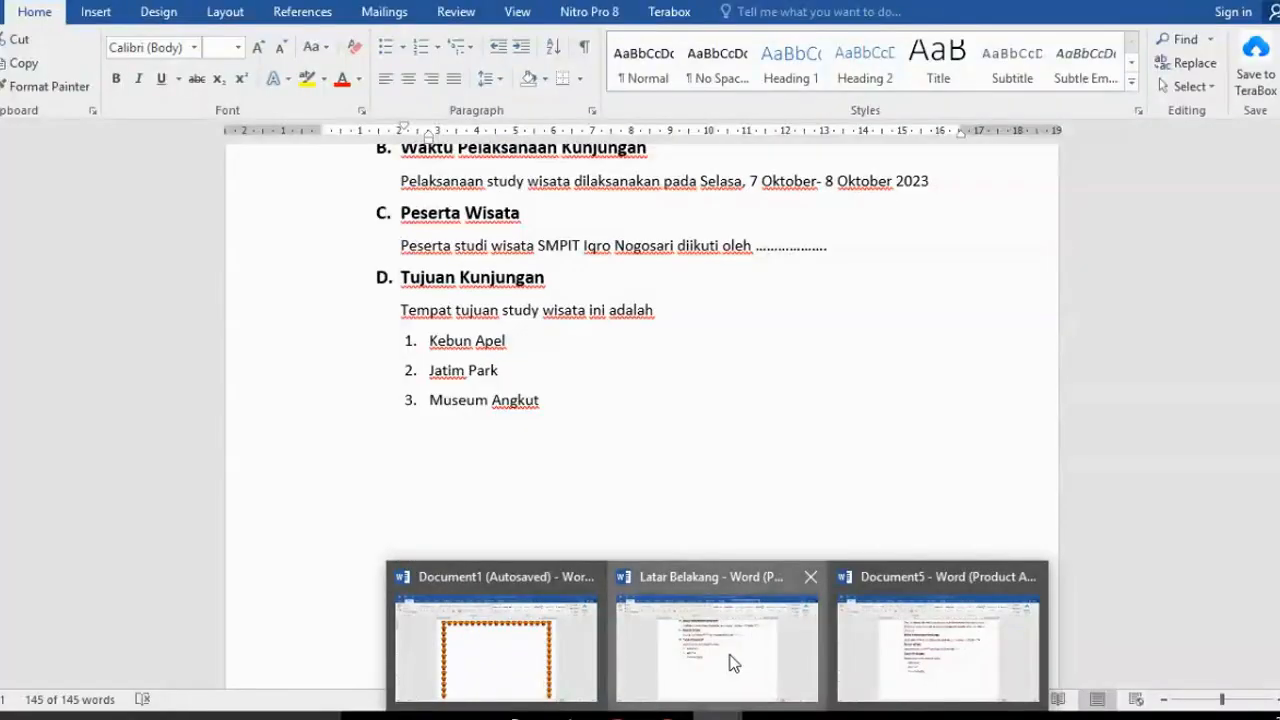
pyautogui.scroll(5, 673, 587)
pyautogui.click(697, 472)
pyautogui.click(381, 272)
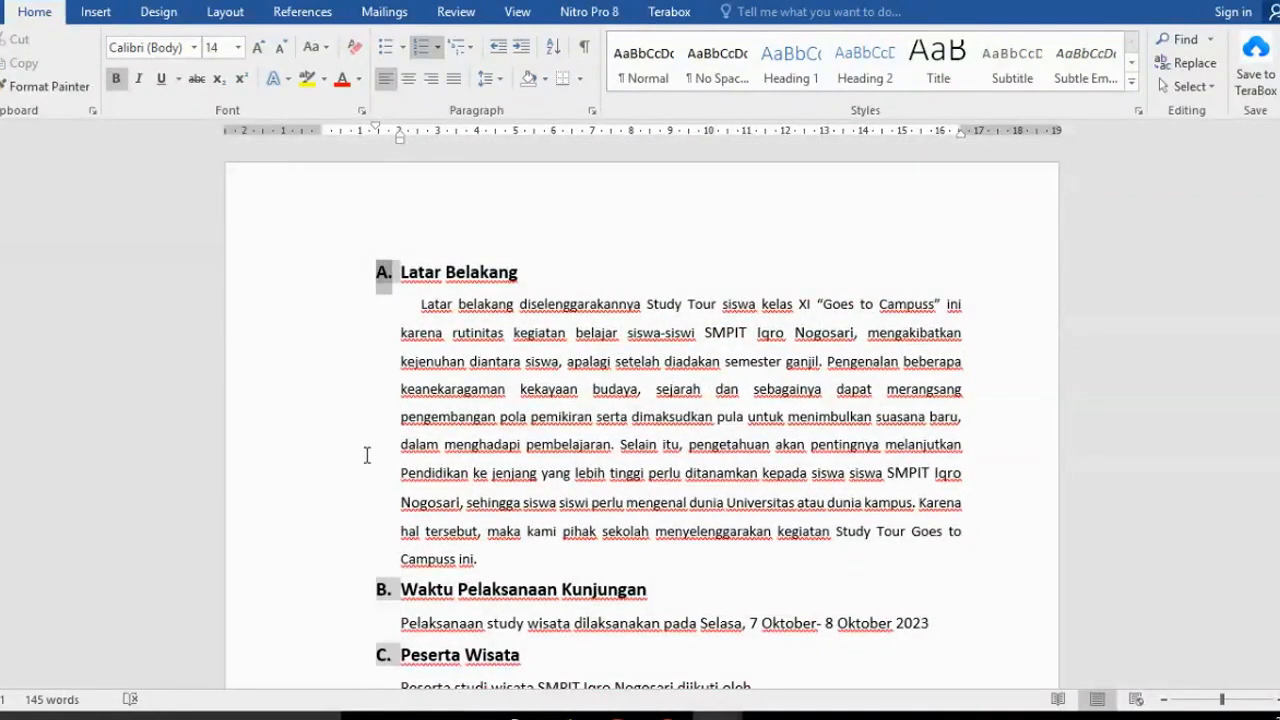
pyautogui.scroll(-1, 375, 582)
pyautogui.scroll(-2, 374, 588)
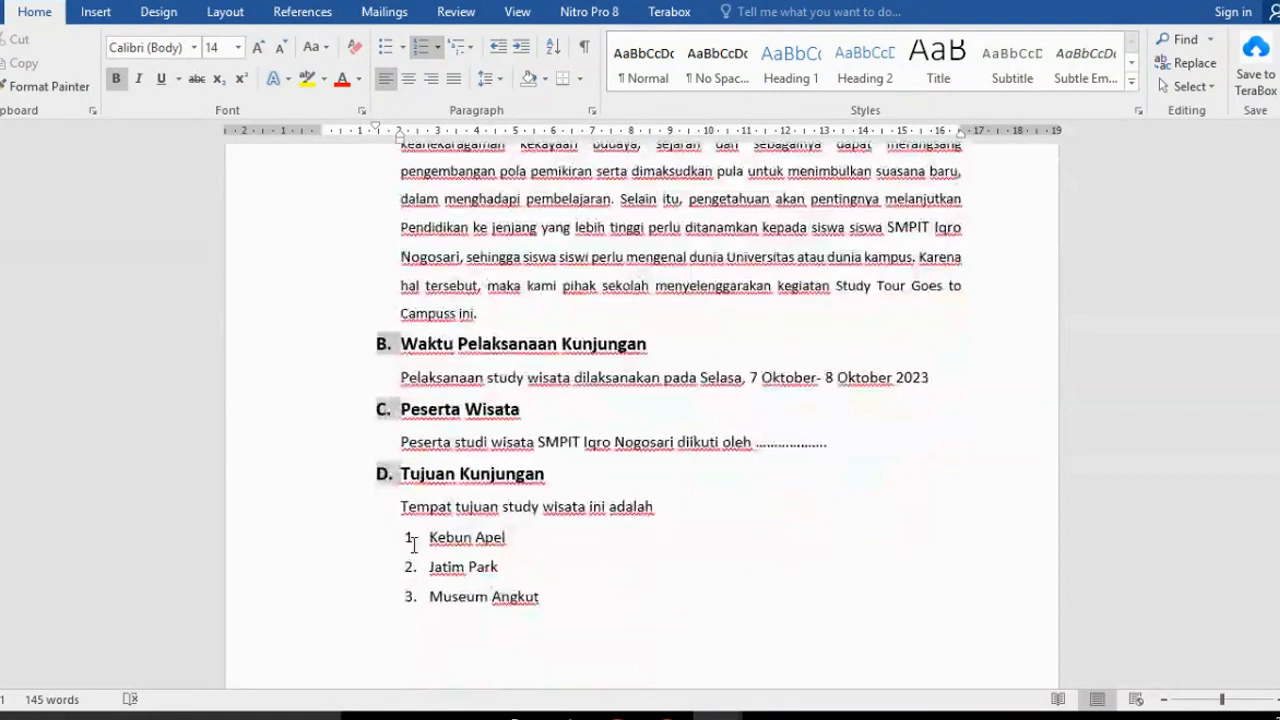
pyautogui.click(412, 538)
# Switch to Document1 with the cupcake page border and enter the title "CARA MEMBERI NUMBERING (HURUF MAUPUN ANGKA)"
pyautogui.click(720, 714)
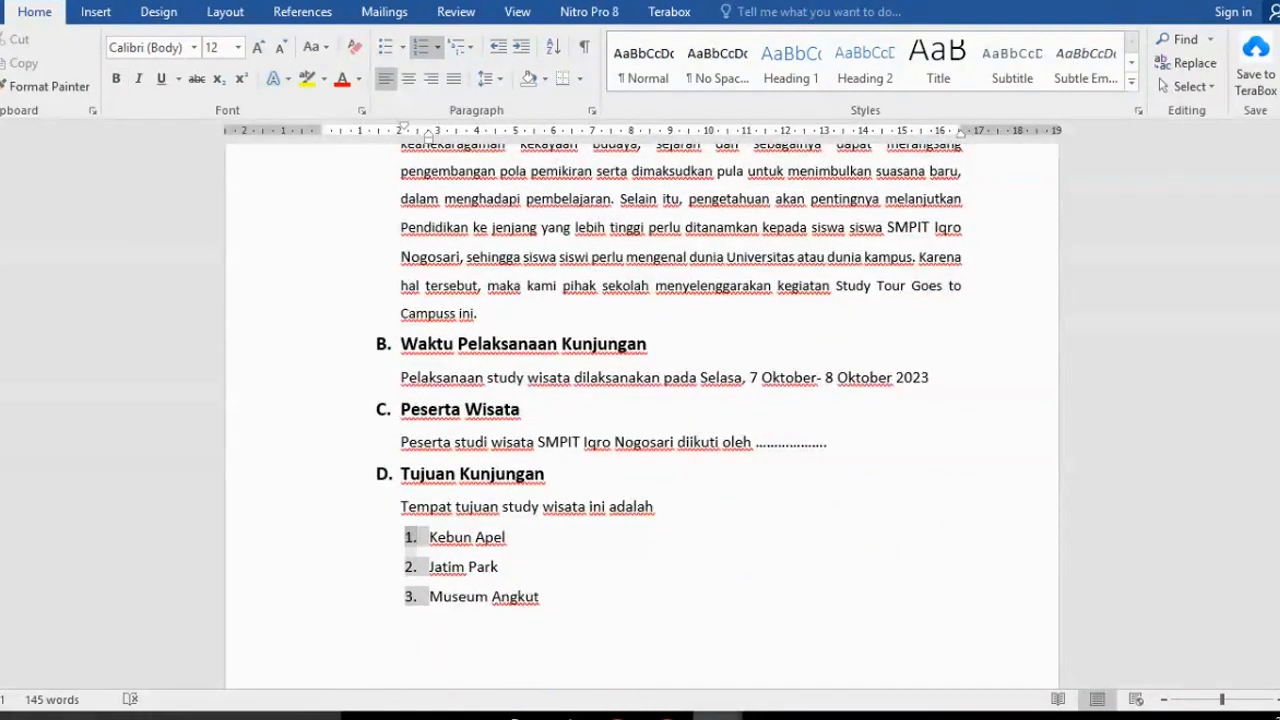
pyautogui.click(496, 645)
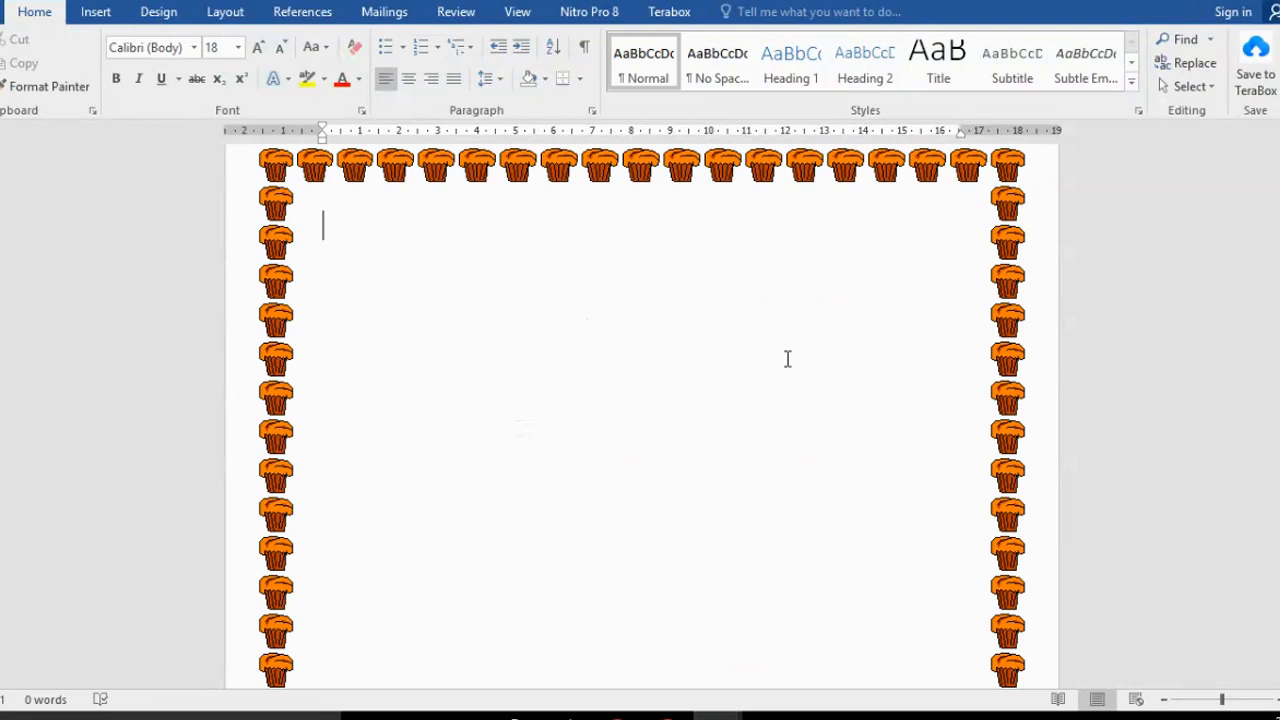
pyautogui.write('CARA ')
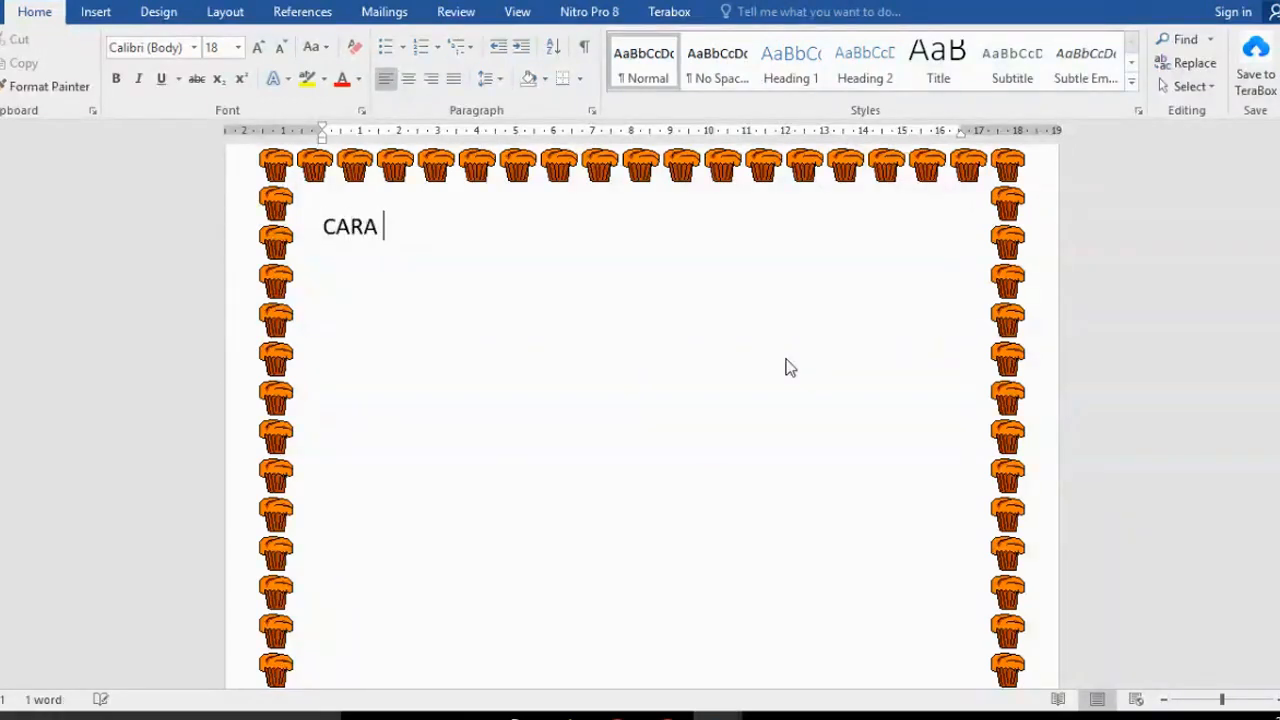
pyautogui.write('MEMBERI ')
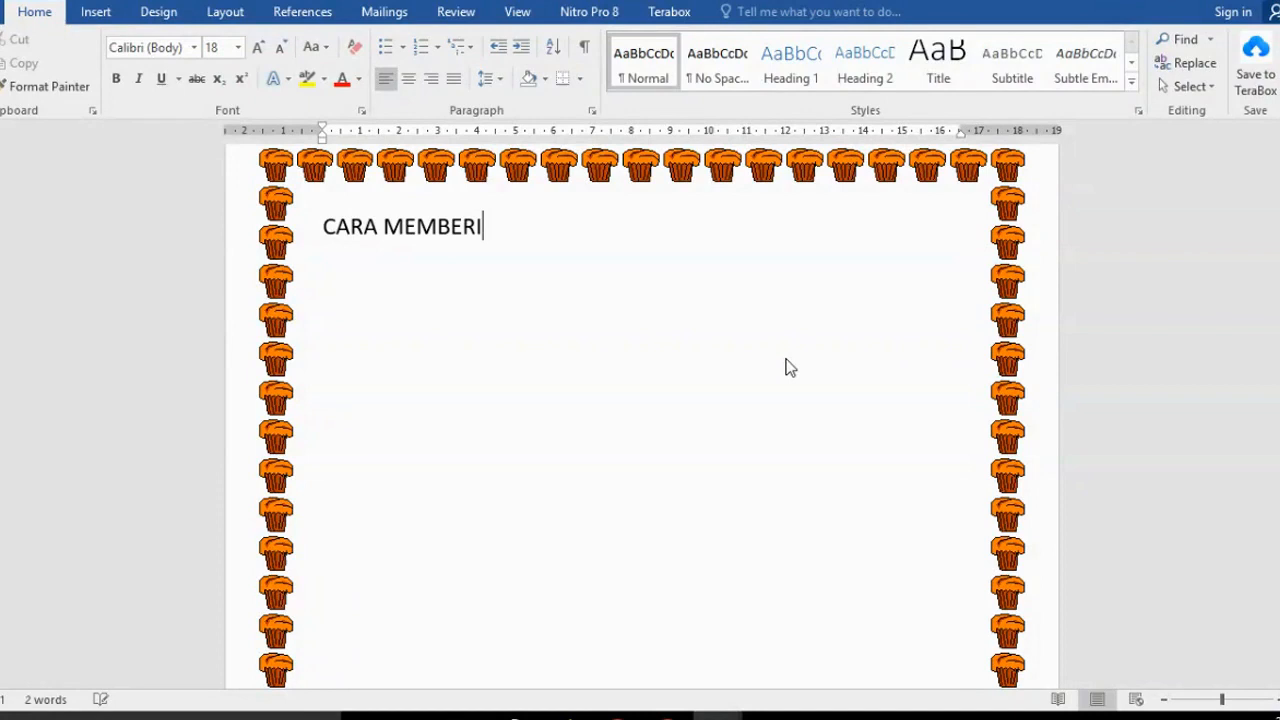
pyautogui.write('NUMB')
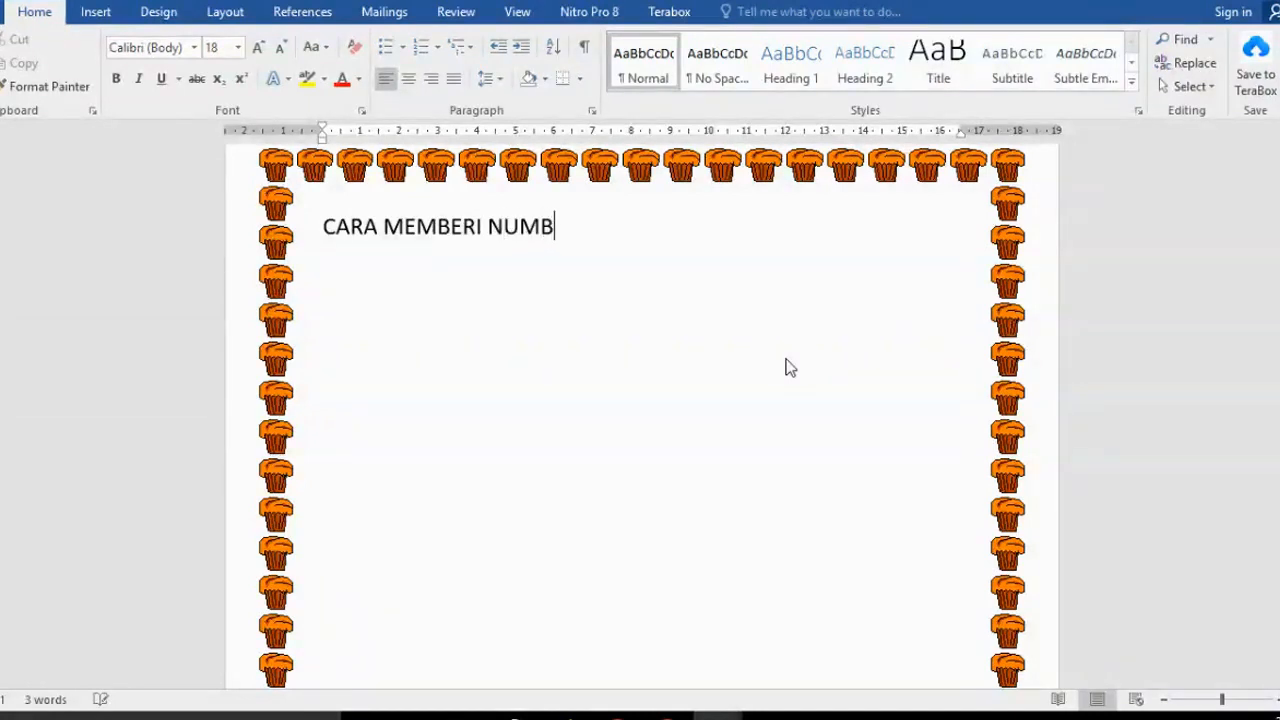
pyautogui.write('ERING')
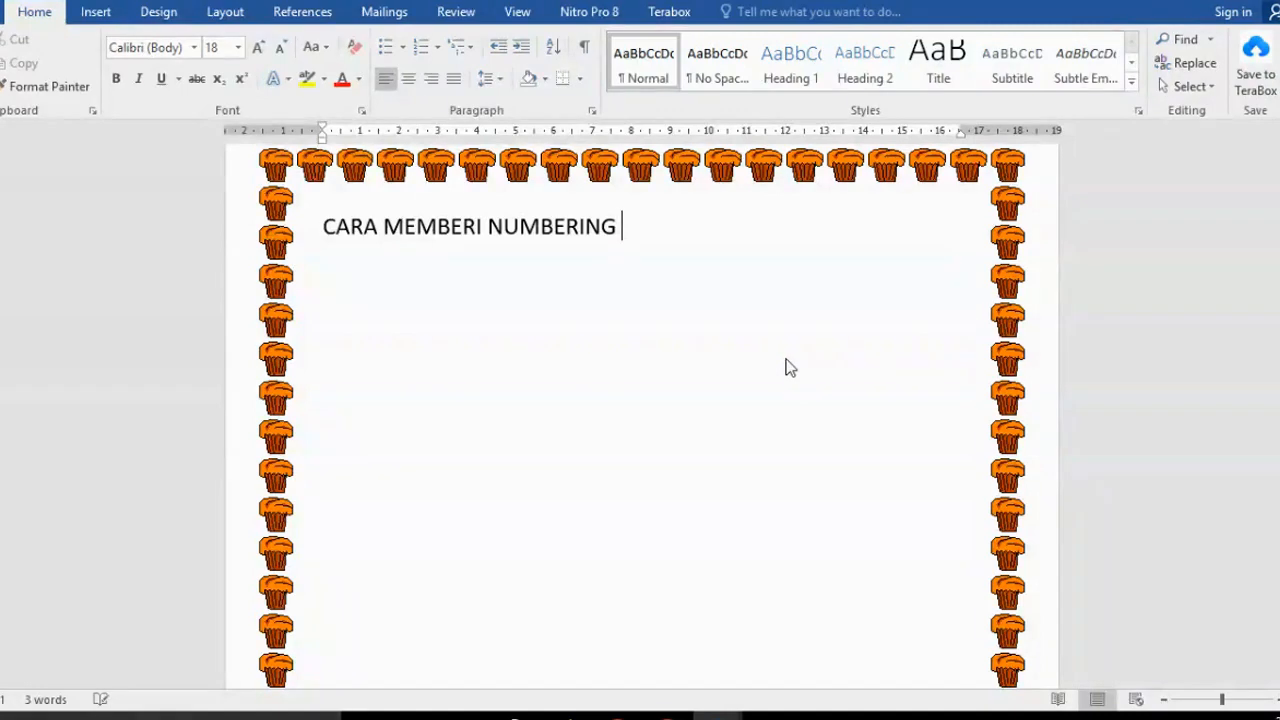
pyautogui.write(' (HURUF')
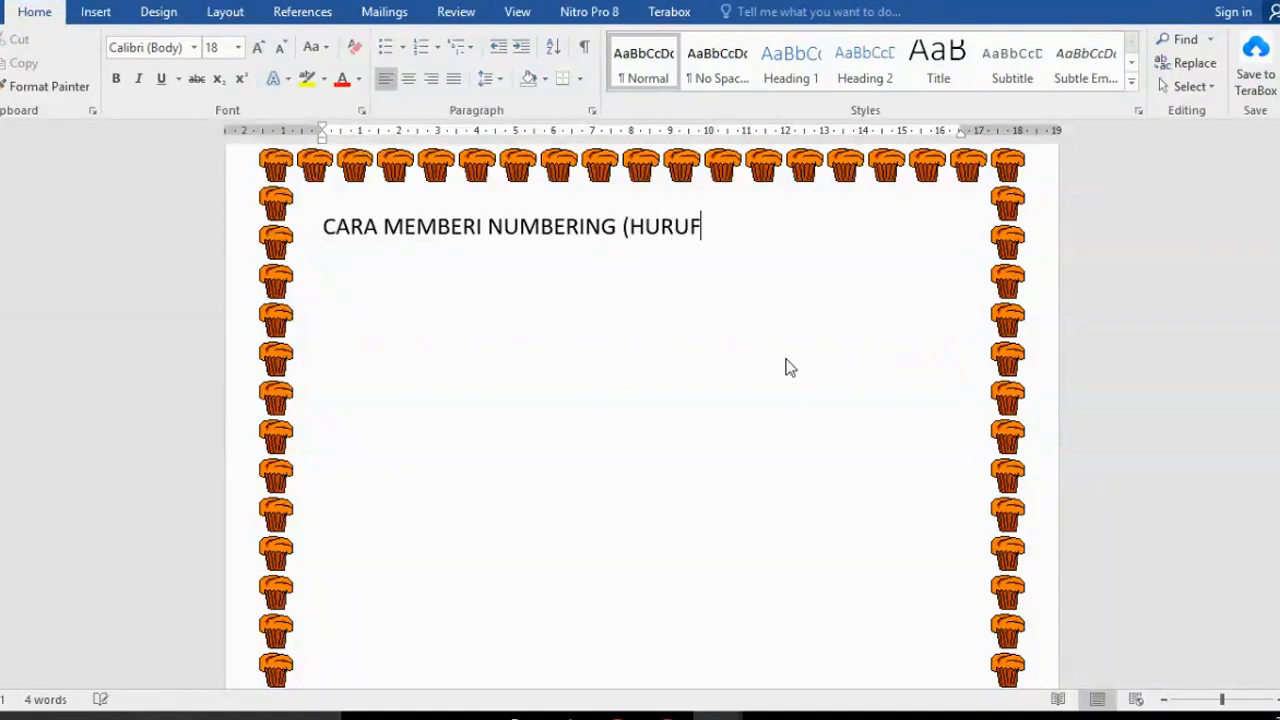
pyautogui.write(' MAUPU')
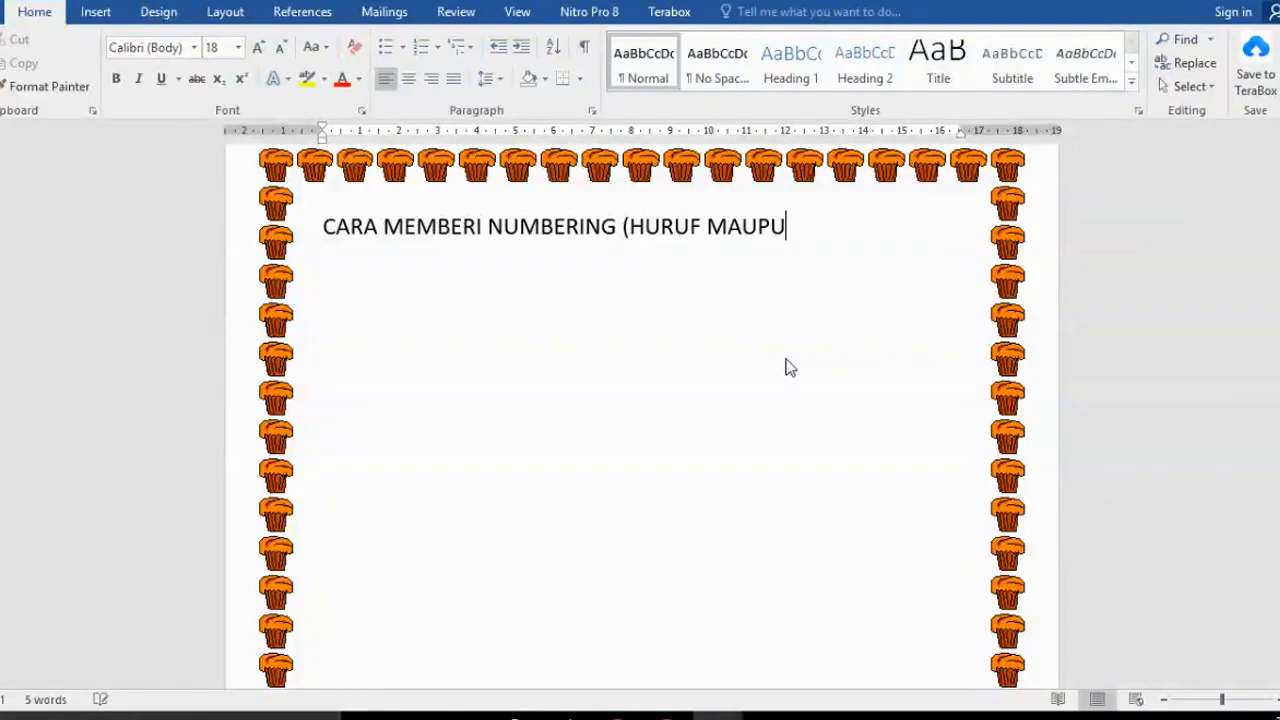
pyautogui.write('N ANGKA)')
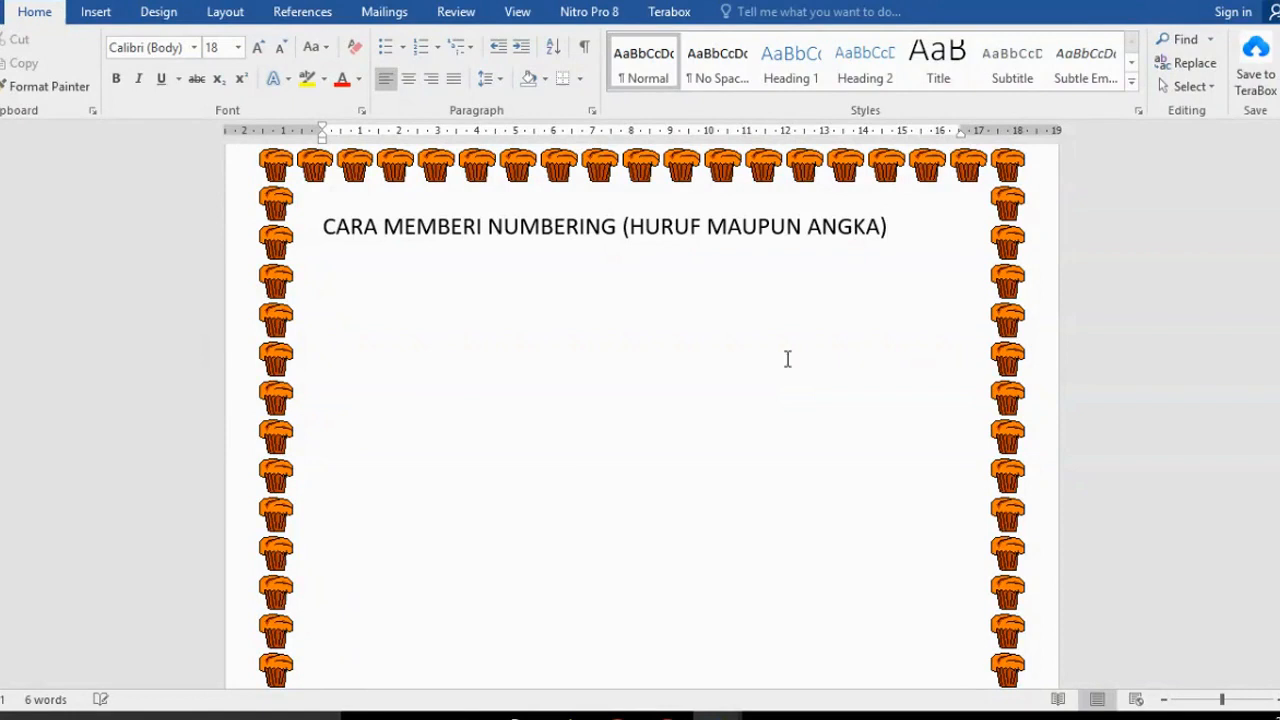
# Start a numbered list with "1." below the title and append "PADA MS WORD" to the title
pyautogui.press('Return')
pyautogui.write('1.')
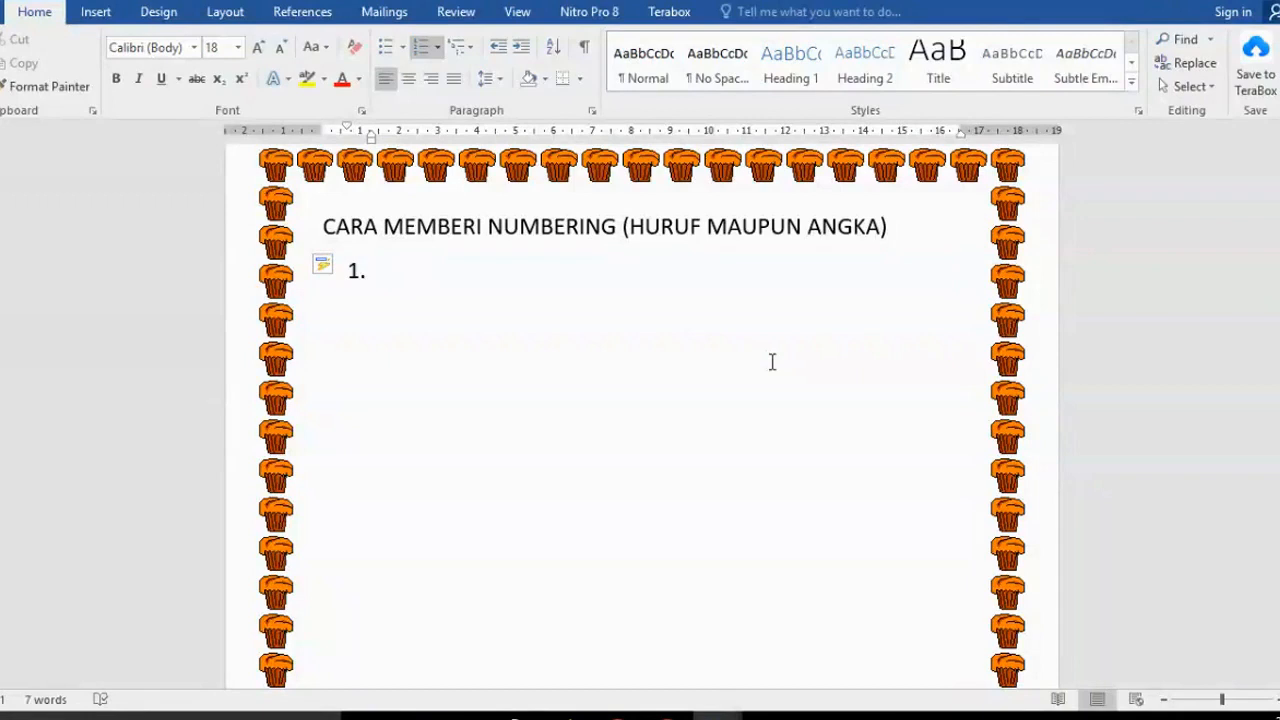
pyautogui.click(891, 228)
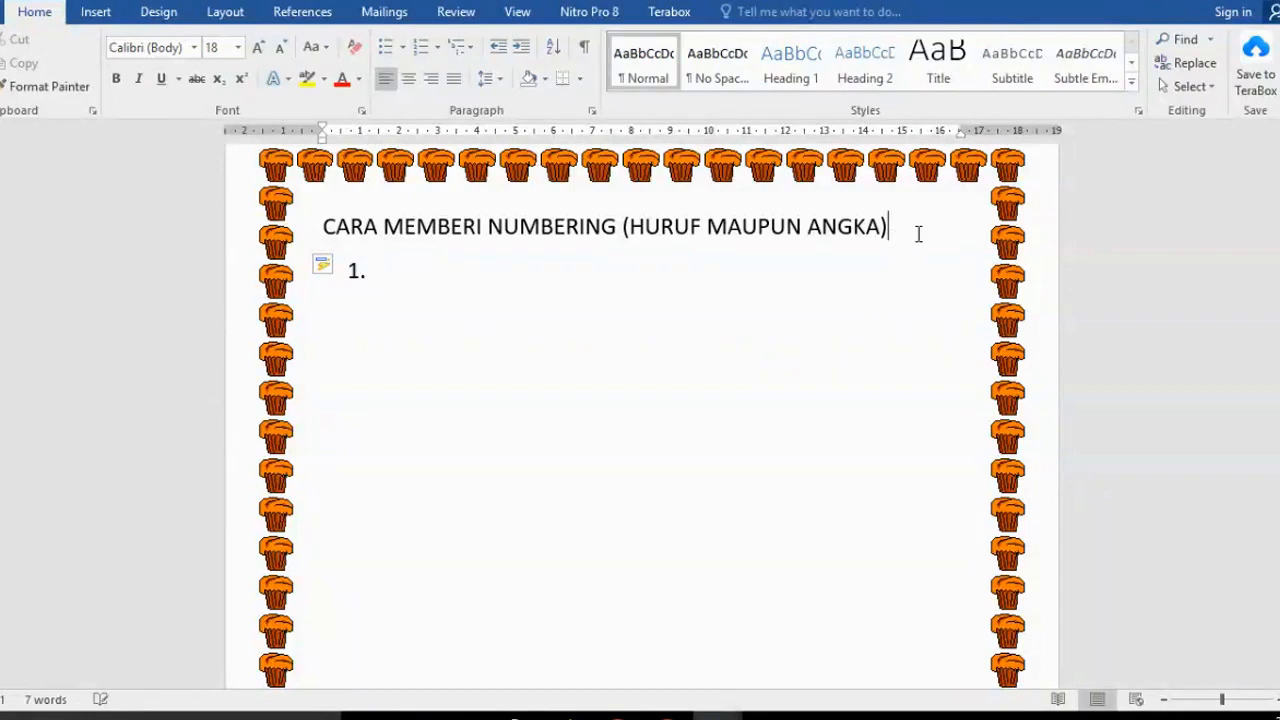
pyautogui.write('PADA')
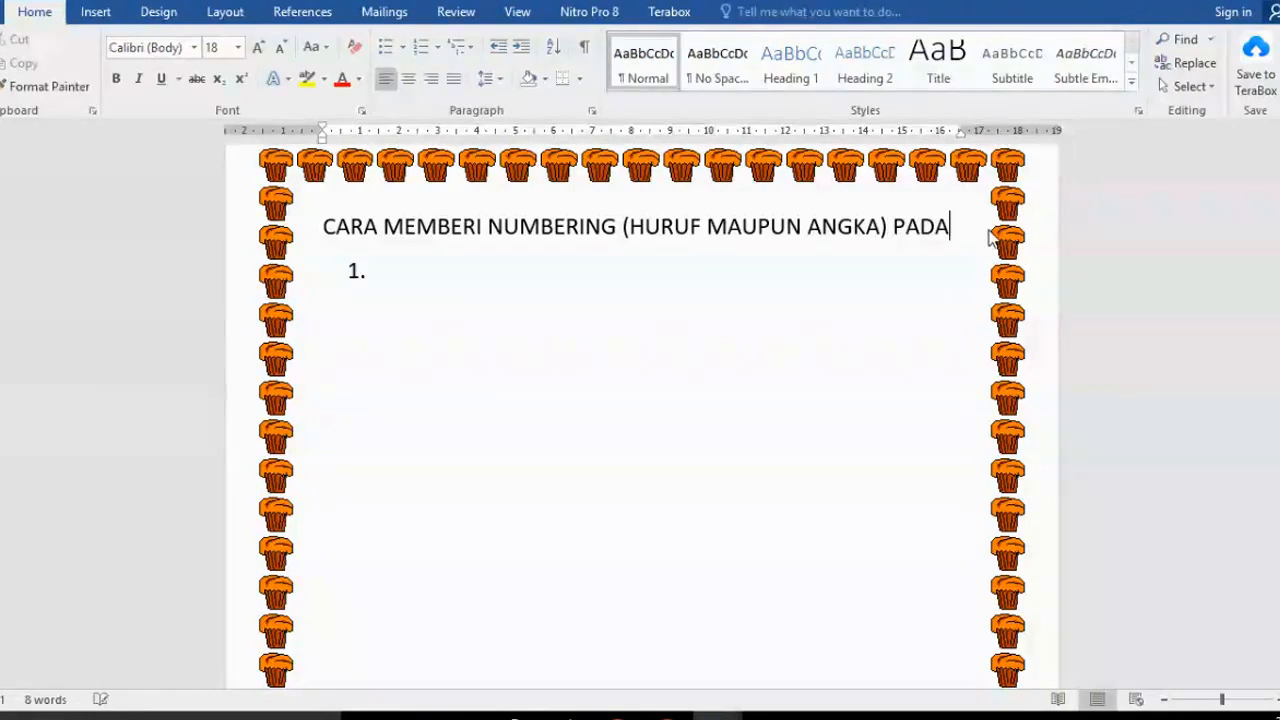
pyautogui.write(' MS WORD')
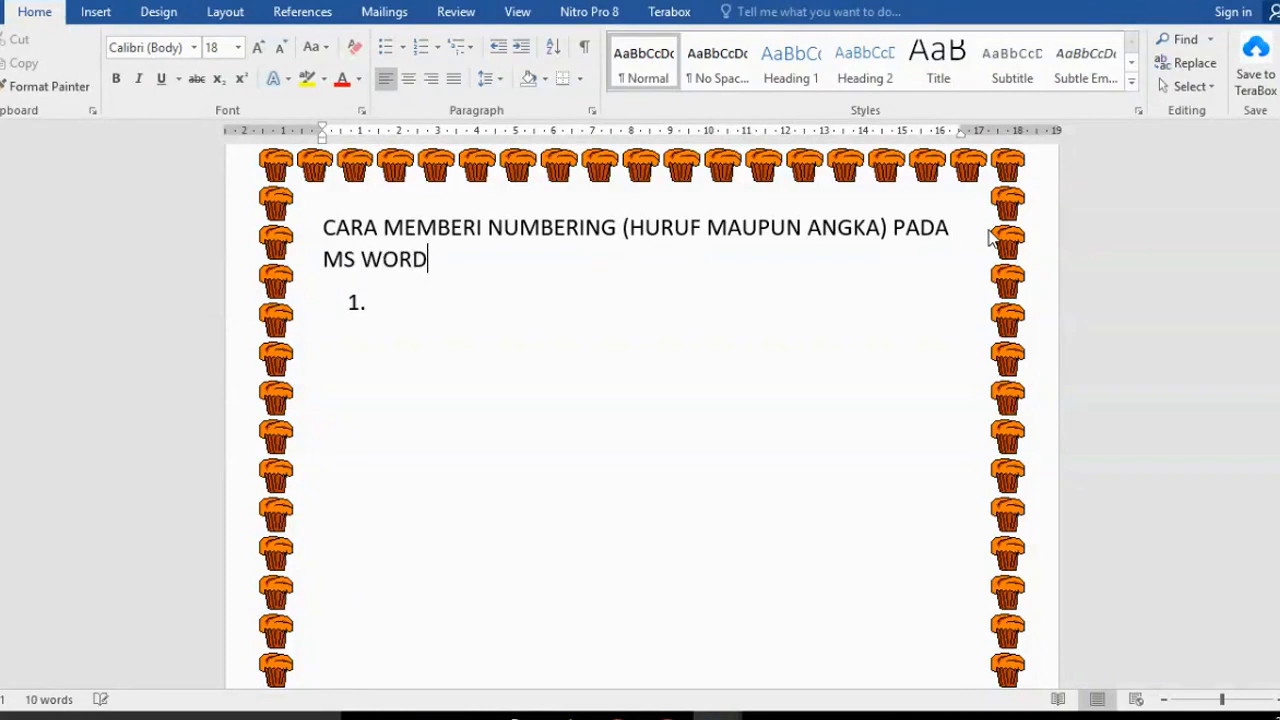
# Enter "PADA MENU HOME PILIH TAB PARAGRAF, LALU CARI NUMBERING" as list item 1 and view the available numbering formats
pyautogui.click(425, 300)
pyautogui.write('PADA MENU HOME')
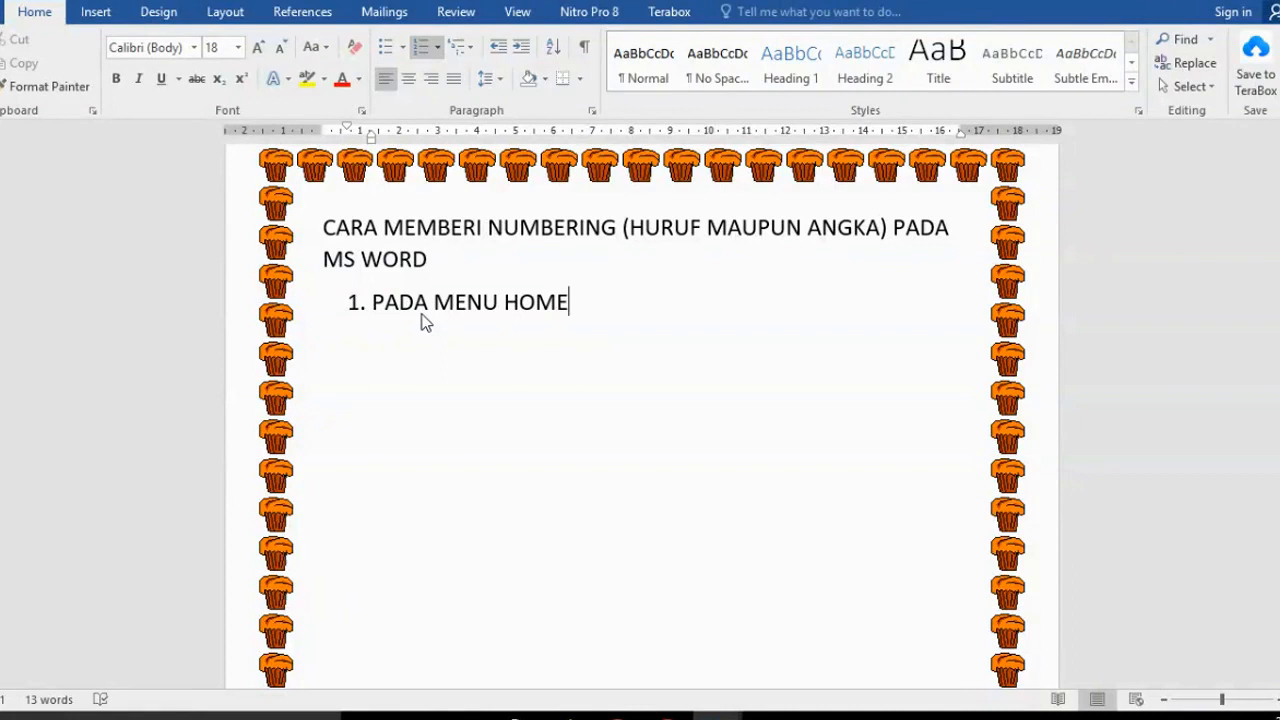
pyautogui.write(' PILIH TA')
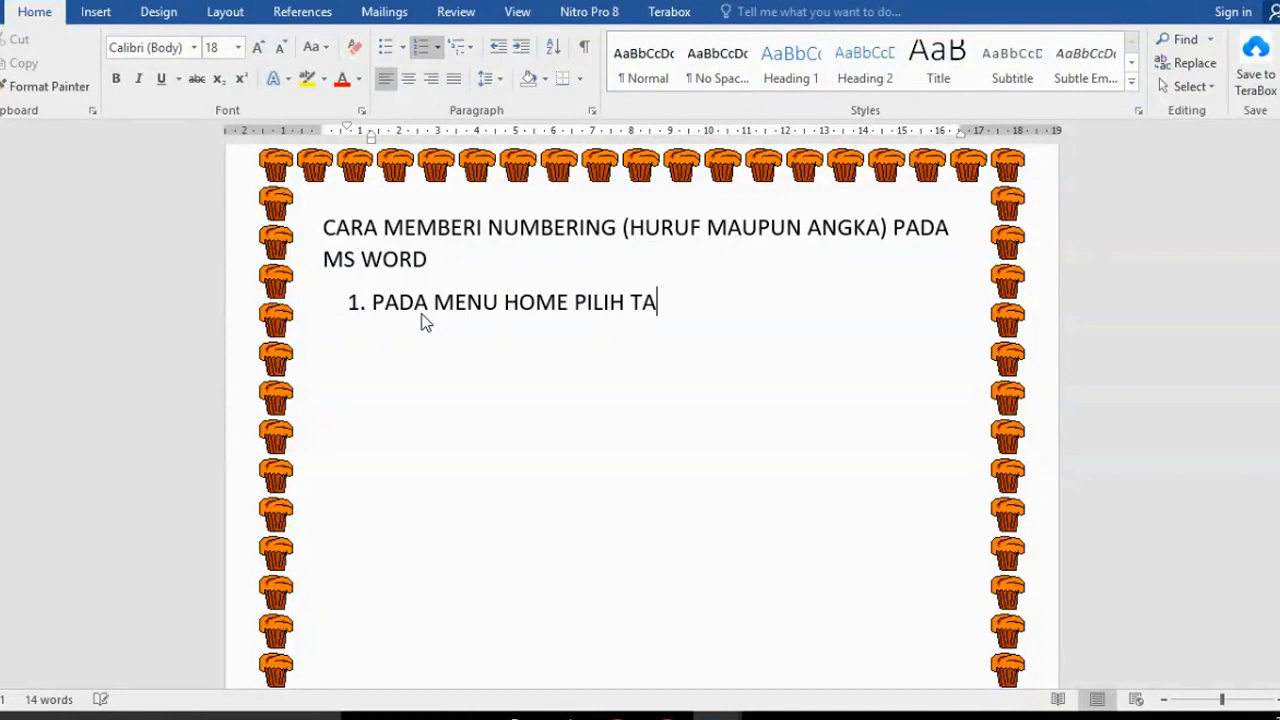
pyautogui.write('B PARAGRAF')
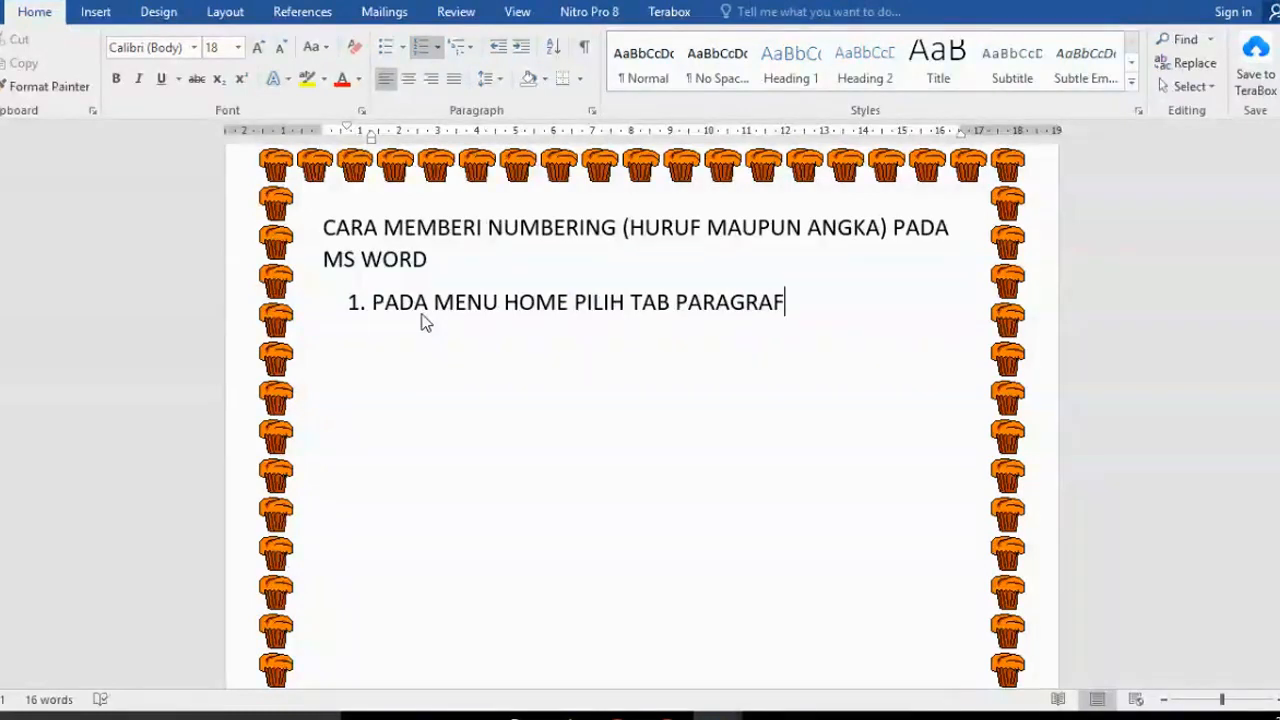
pyautogui.write(', LALU CARI N')
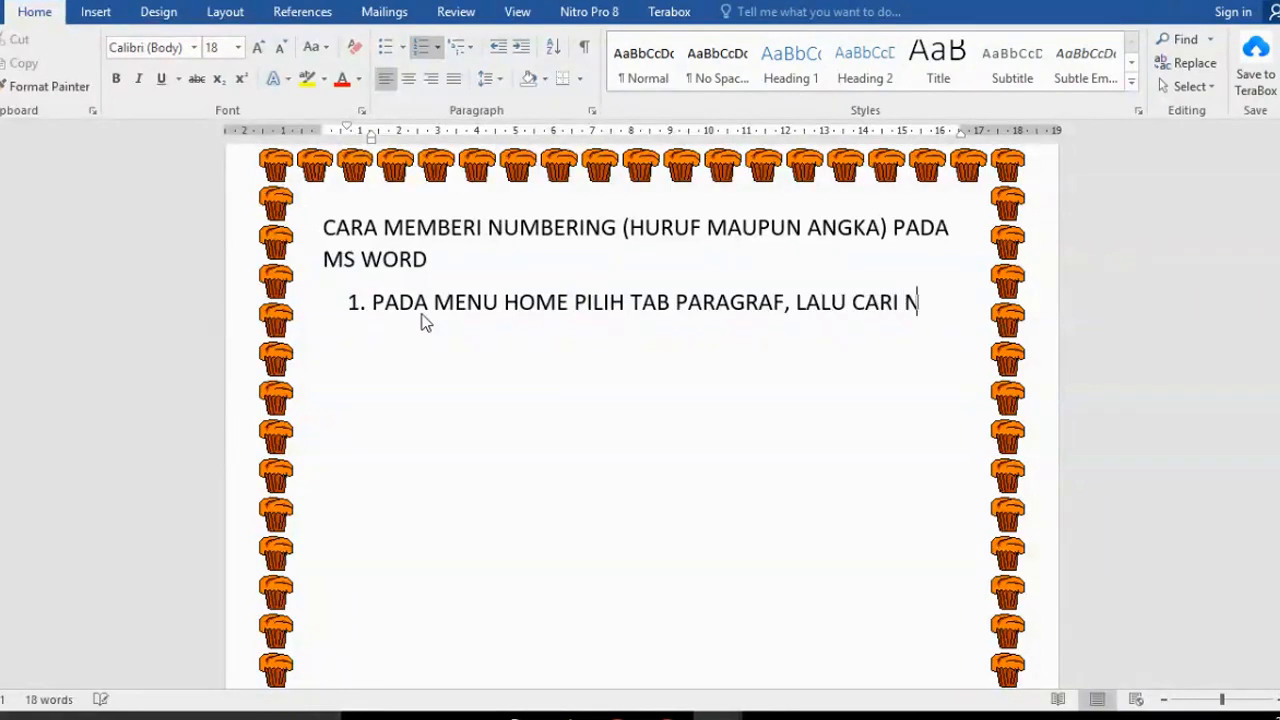
pyautogui.write('UMBERING')
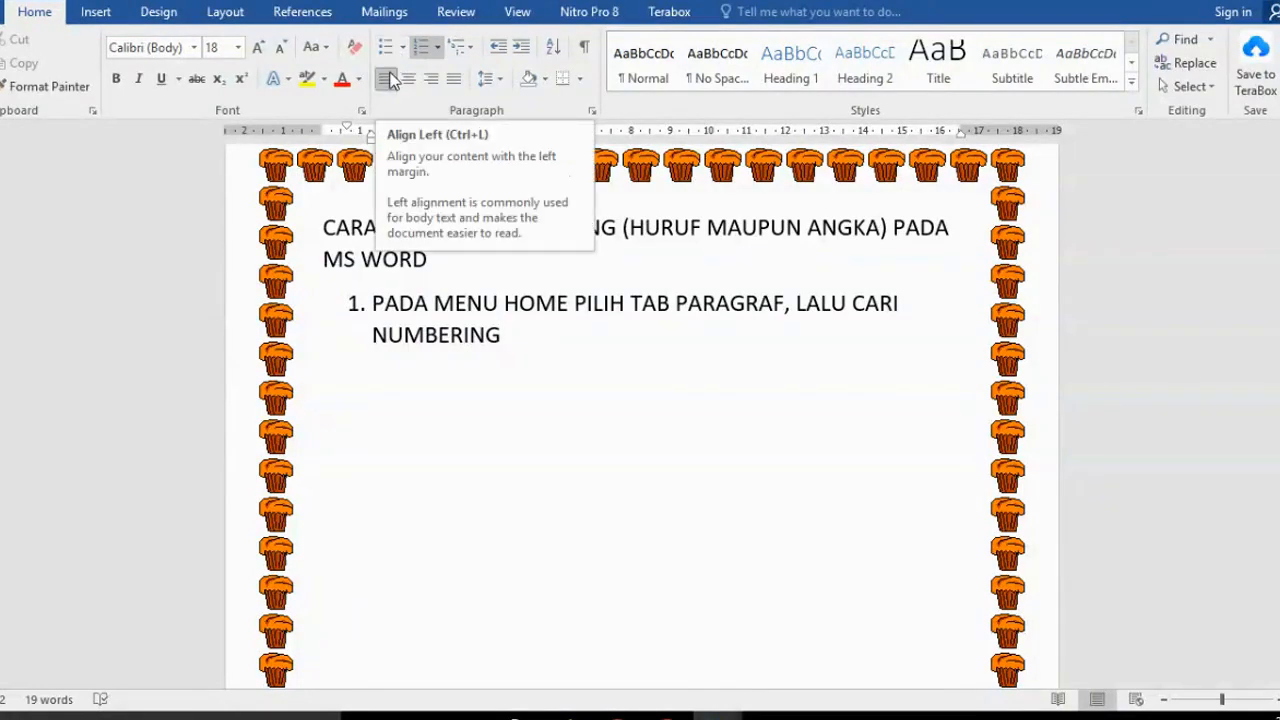
pyautogui.click(437, 51)
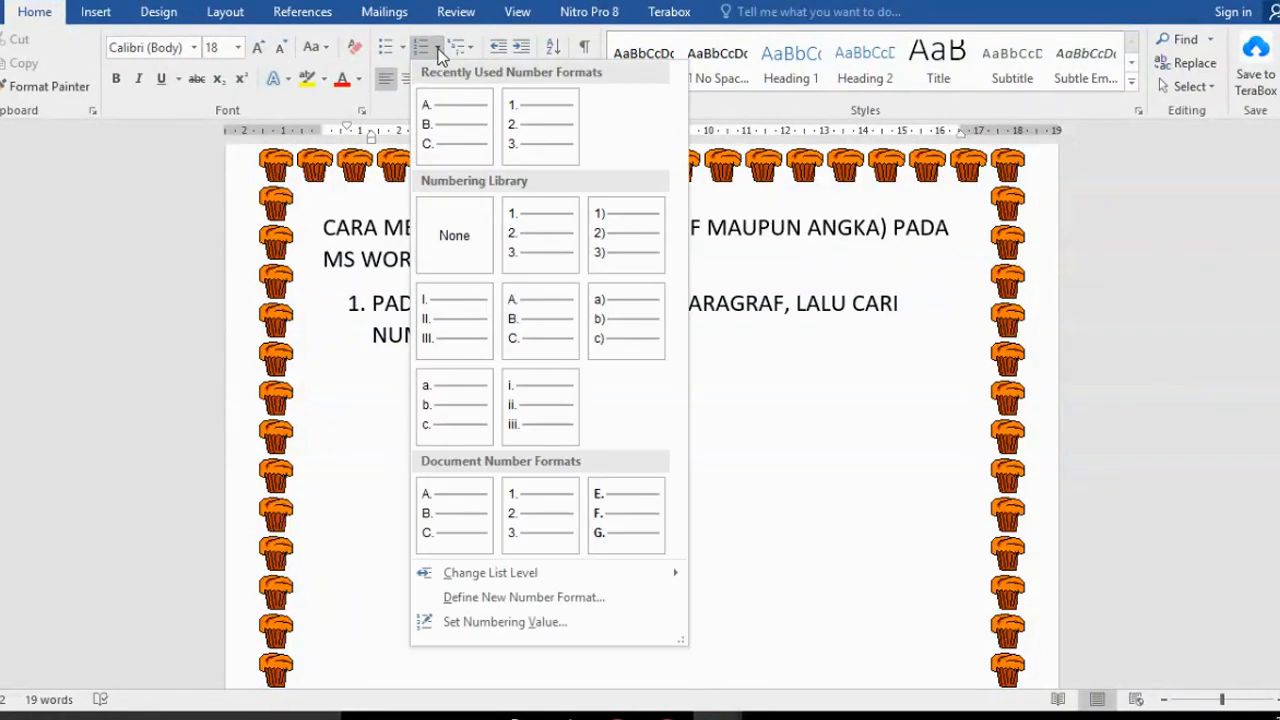
pyautogui.click(437, 51)
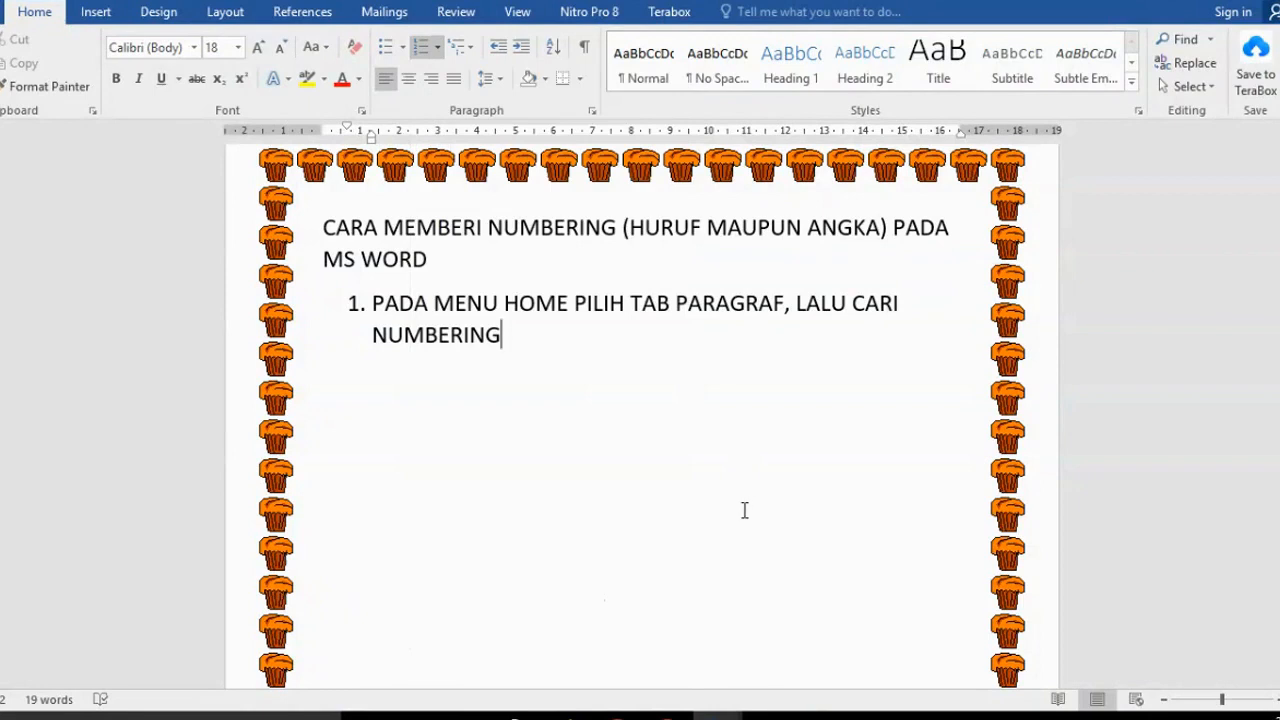
# Add list item 2 with the text "JIKA SUDAH KETEMU KLIK PADA SEGITIGA PADA NUMBERING"
pyautogui.press('Return')
pyautogui.write('JIKA SUDAH KETEMU')
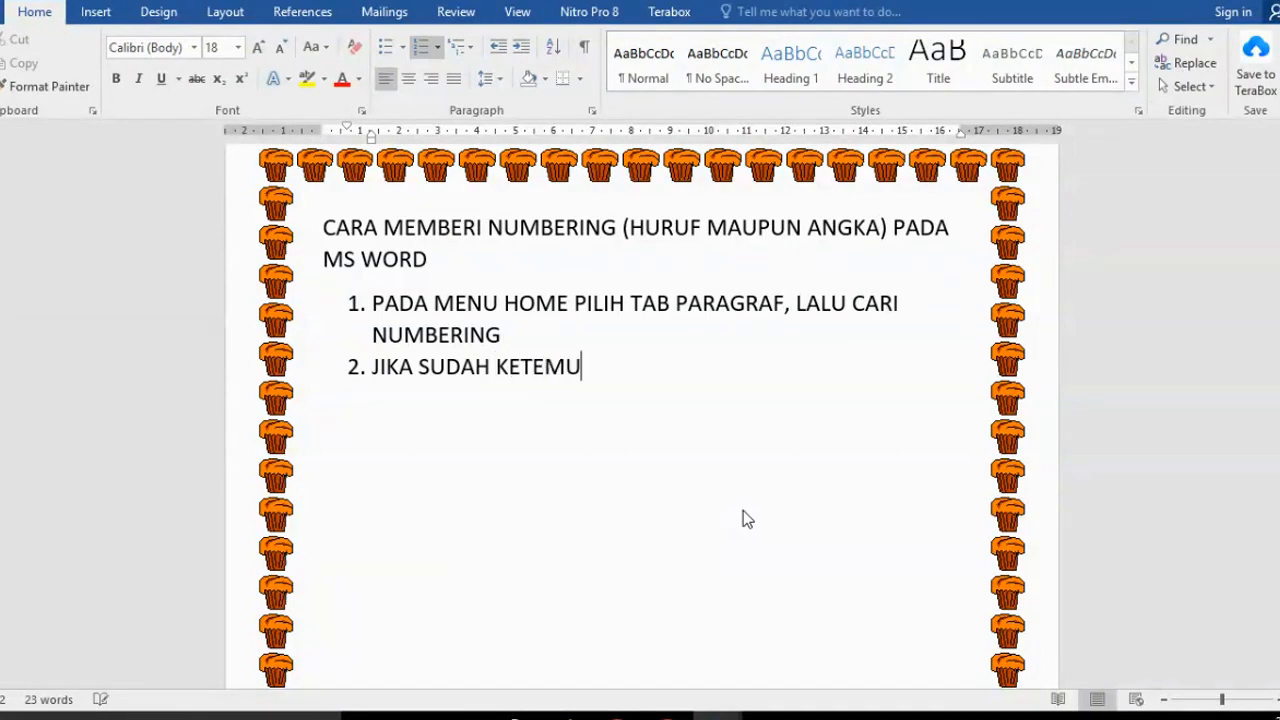
pyautogui.write(' KLIK PADA SE')
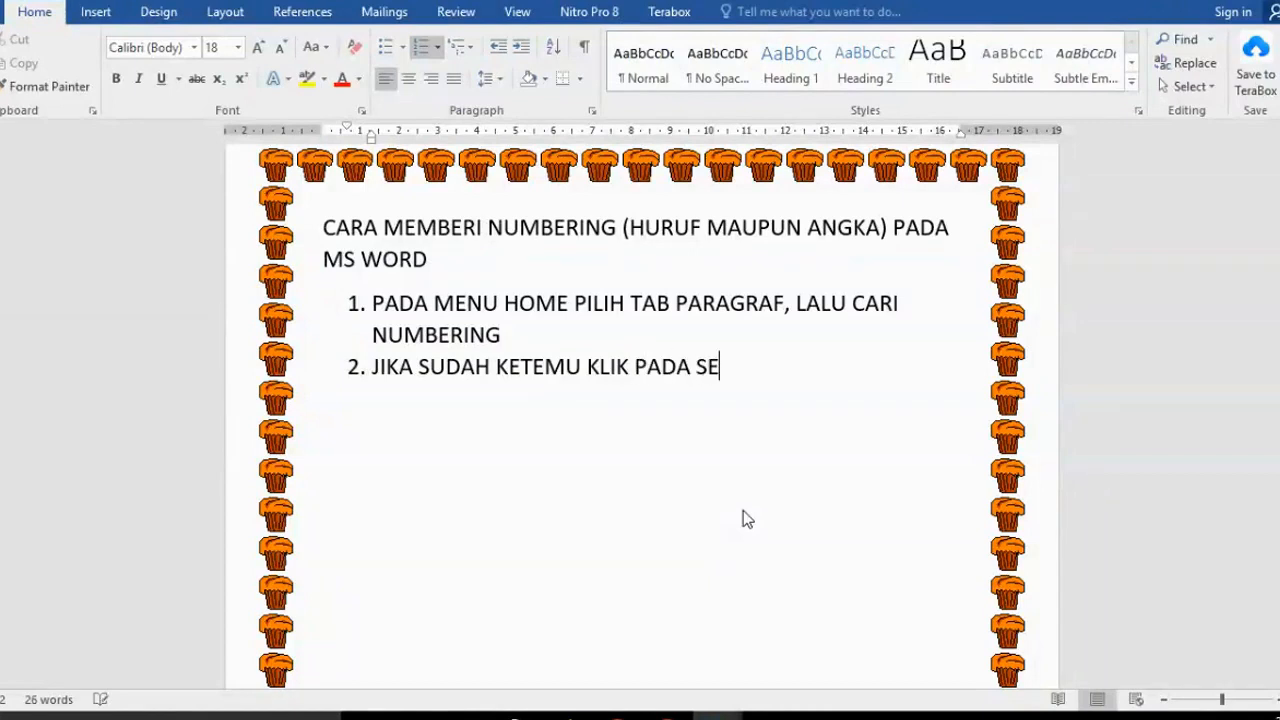
pyautogui.write('GITIGA')
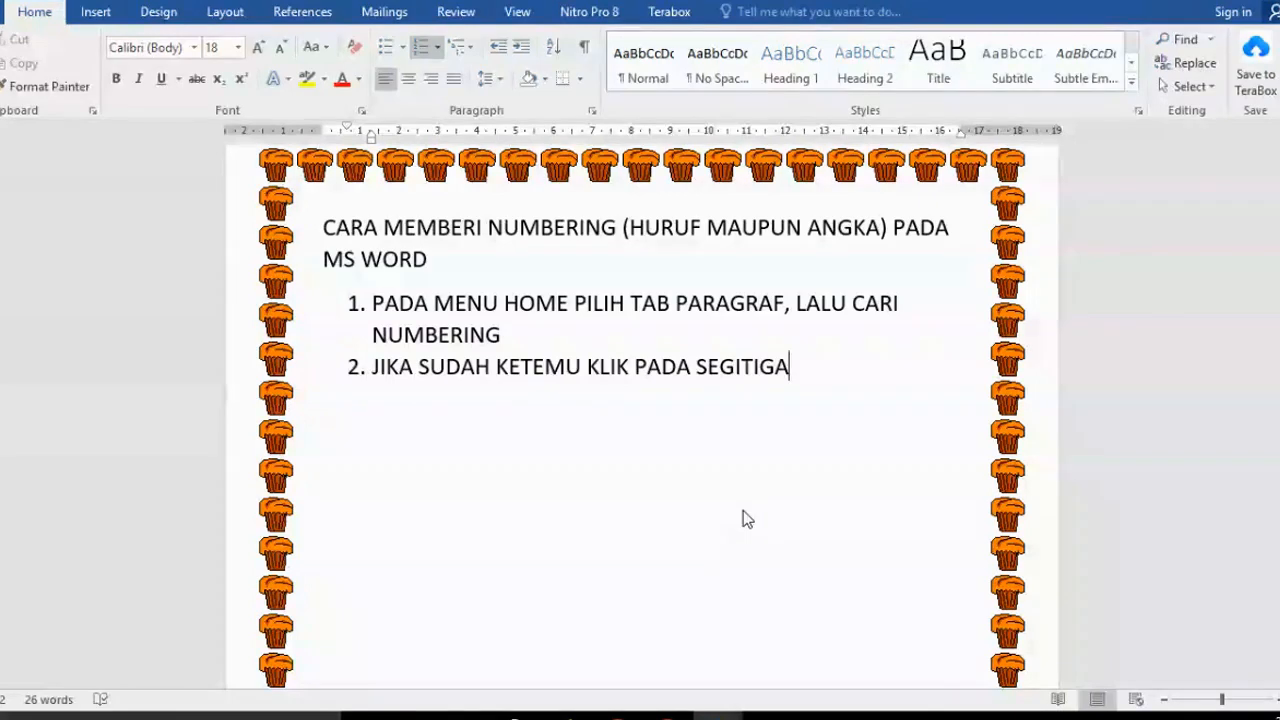
pyautogui.write('PADA')
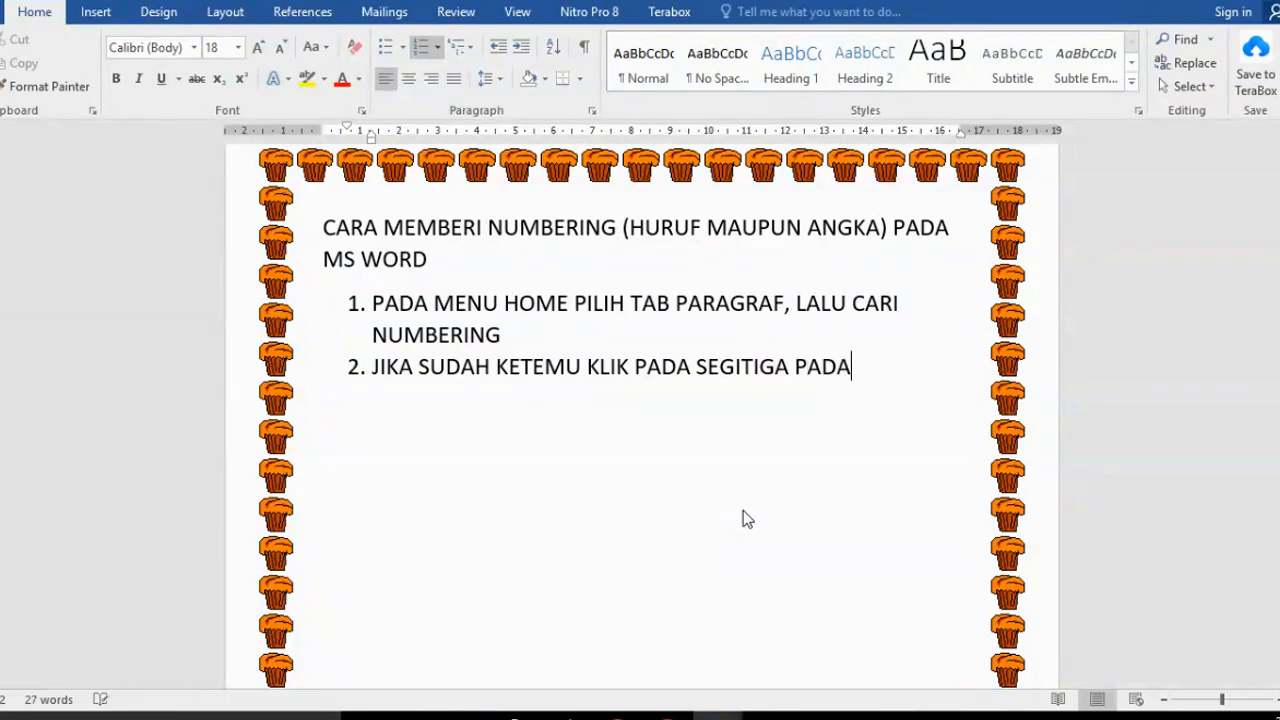
pyautogui.write(' NUM')
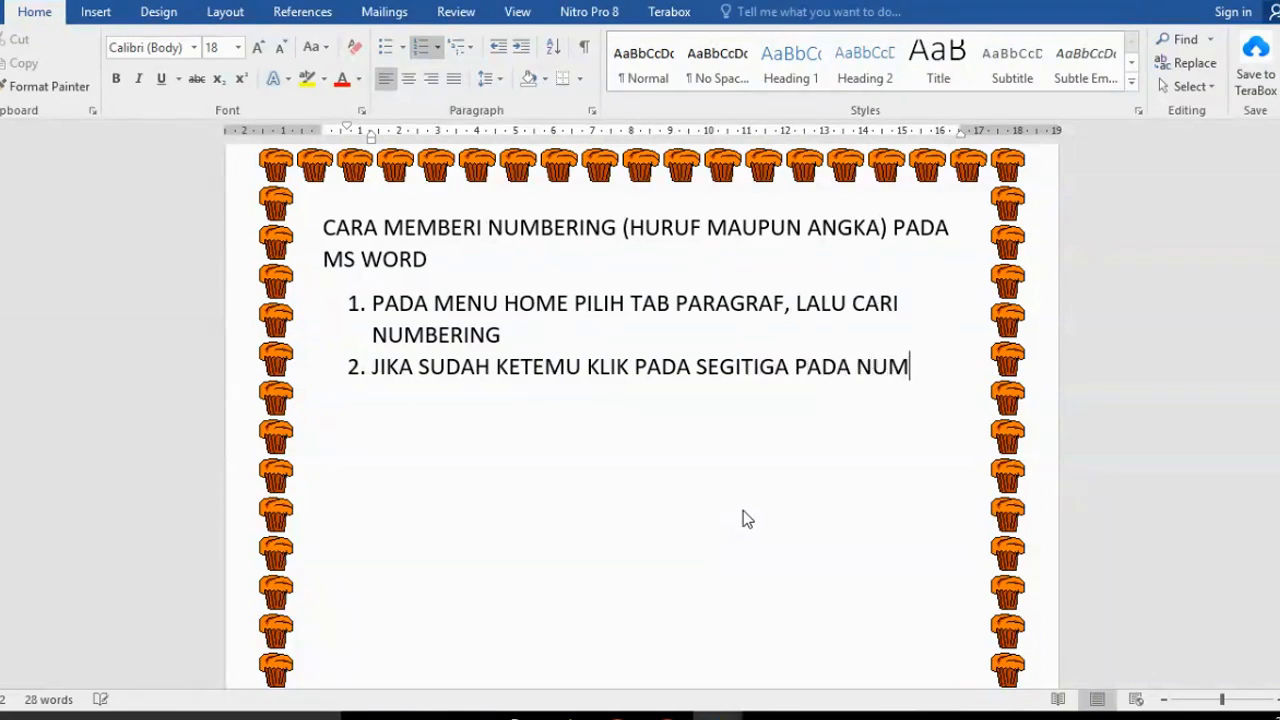
pyautogui.write('BERING')
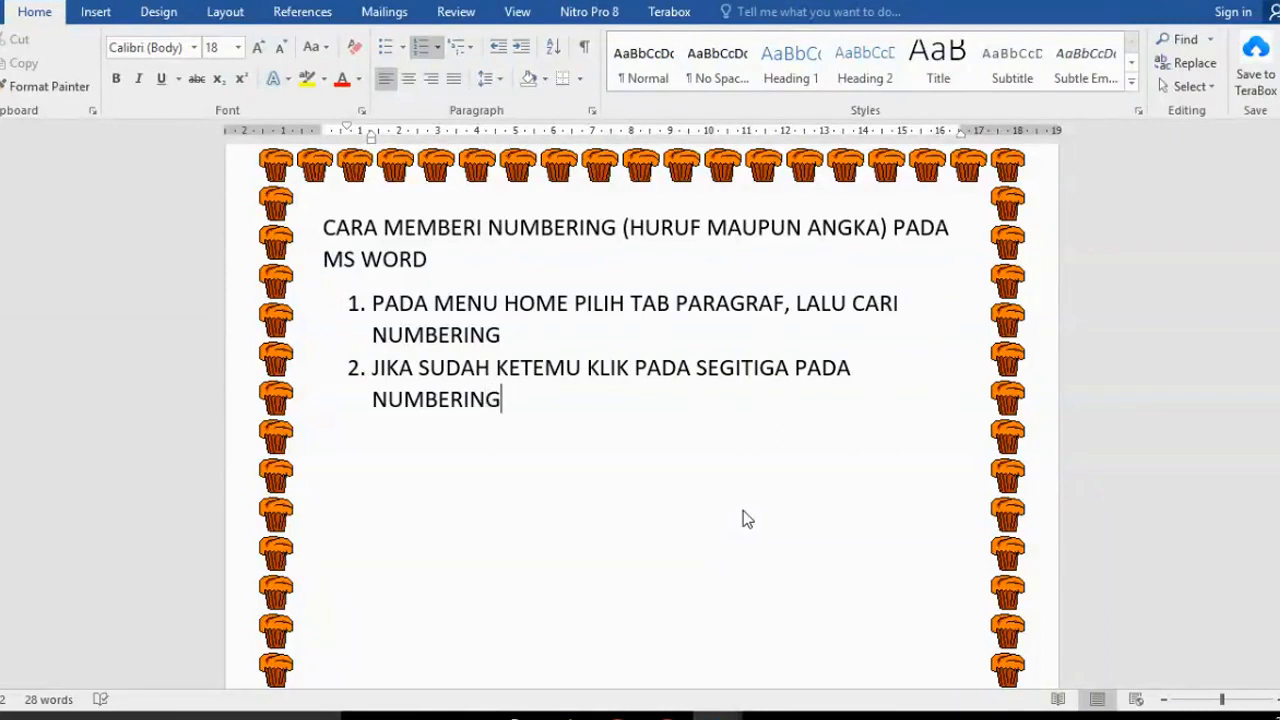
# Display the numbering format choices and close them again without picking one
pyautogui.click(437, 50)
pyautogui.click(441, 52)
pyautogui.click(441, 52)
pyautogui.click(441, 52)
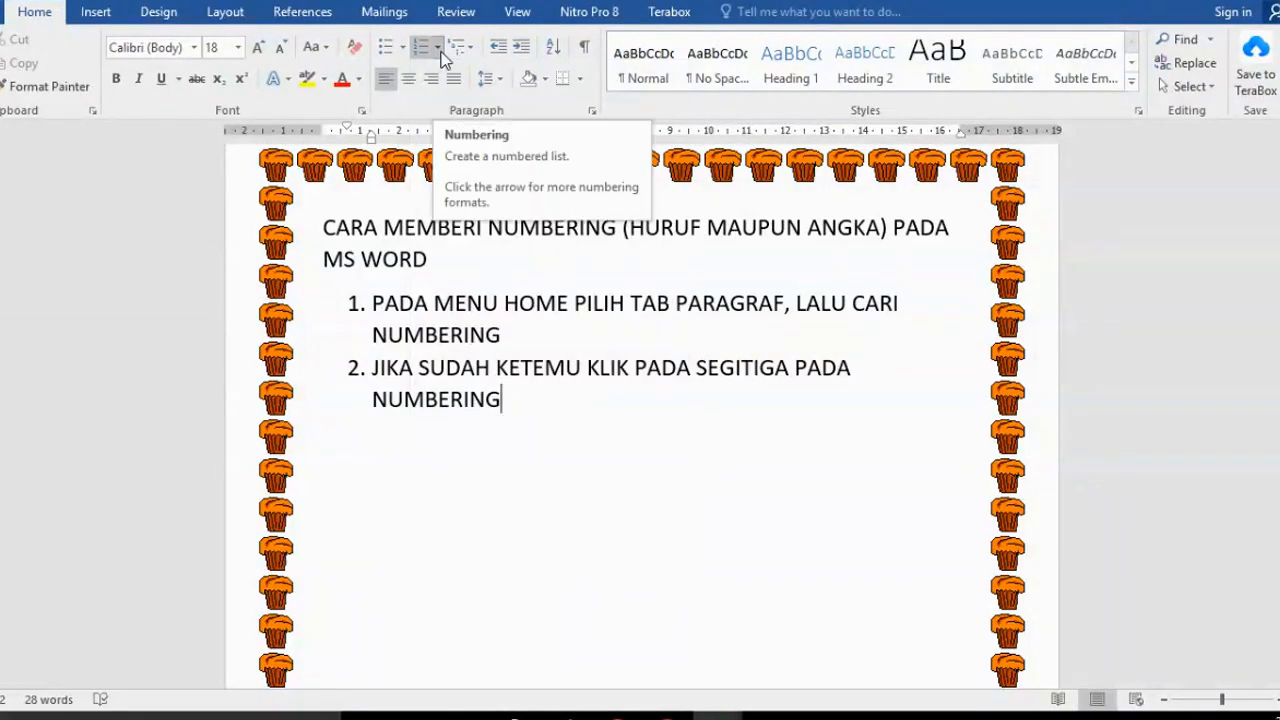
# Add list item 3 with the text "PILIH JENIS NUMBERING YANG SESUAI"
pyautogui.press('Return')
pyautogui.write('PILIH')
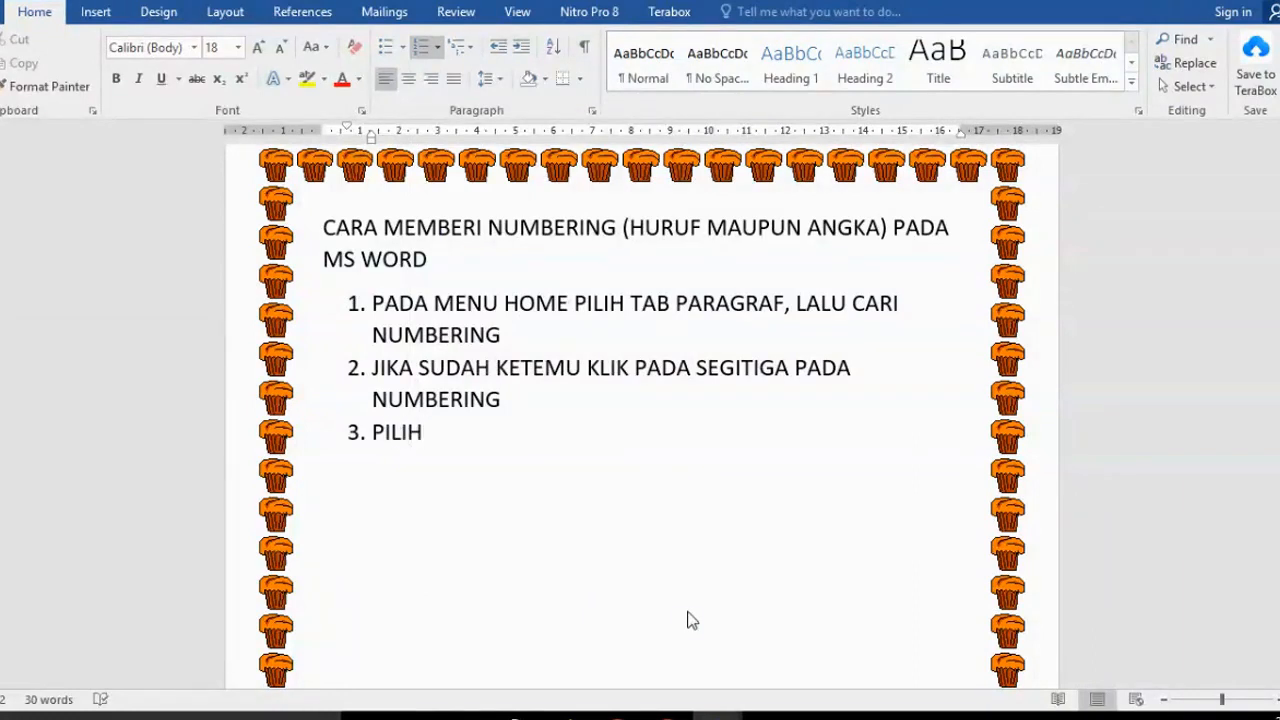
pyautogui.write(' JENIS NUMBERI')
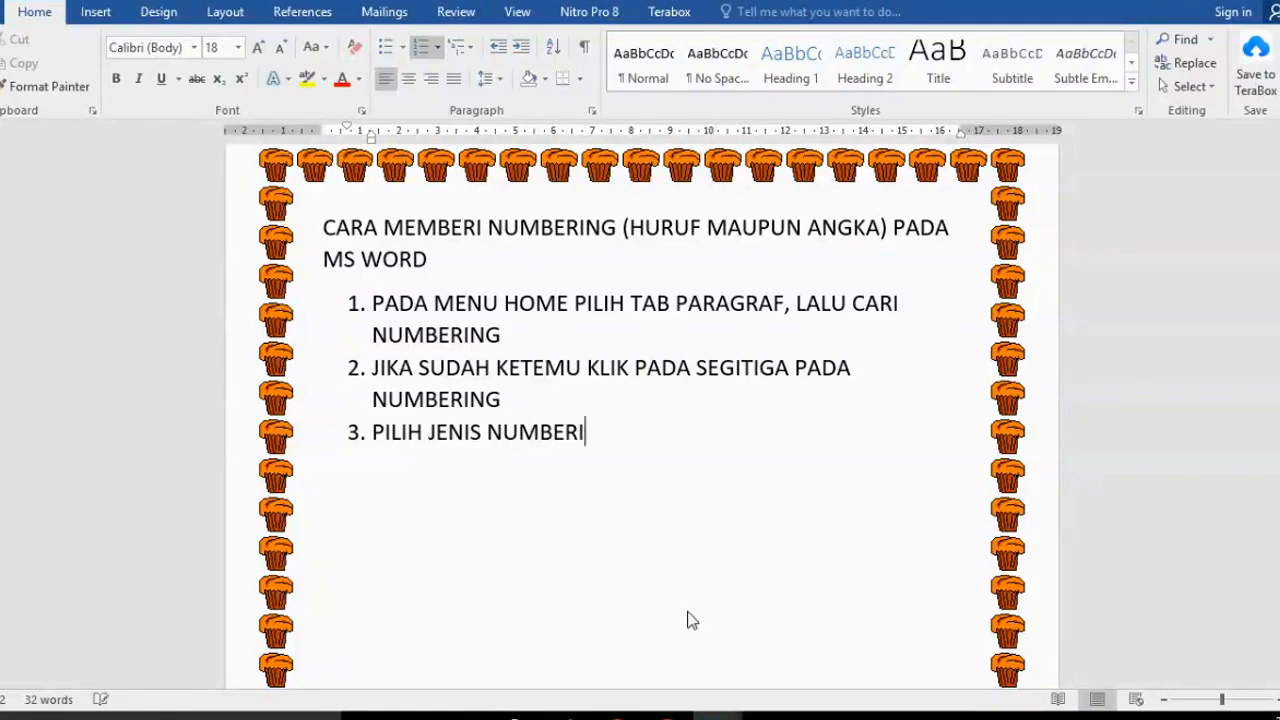
pyautogui.write('NG YANG SESUAI')
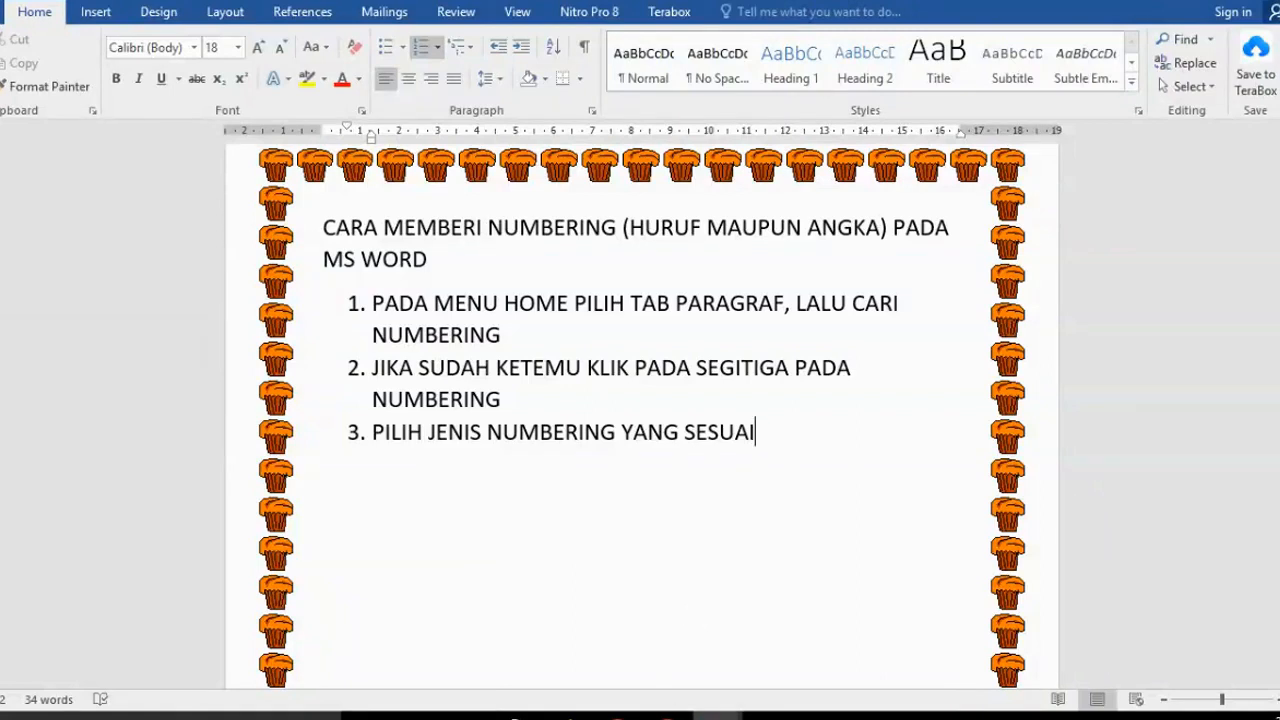
# Switch to the Latar Belakang document and look through its lettered headings and numbered list as an example
pyautogui.click(743, 700)
pyautogui.scroll(5, 380, 290)
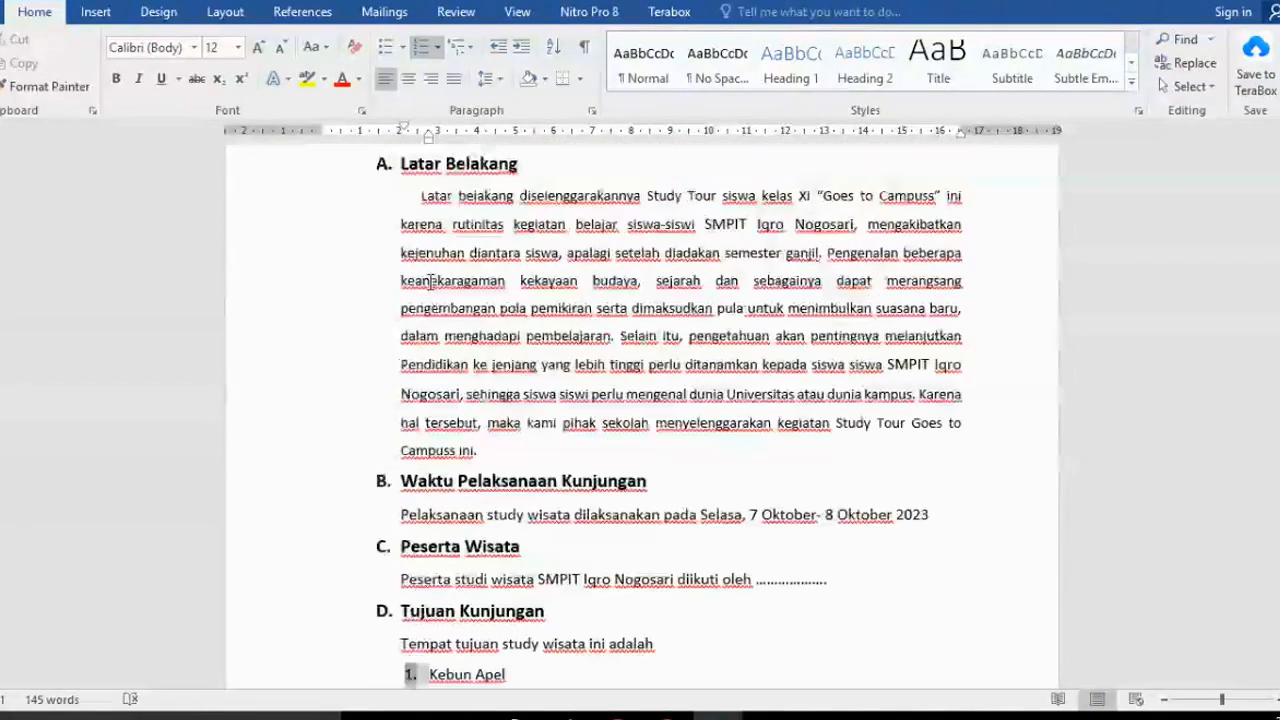
pyautogui.scroll(-5, 440, 516)
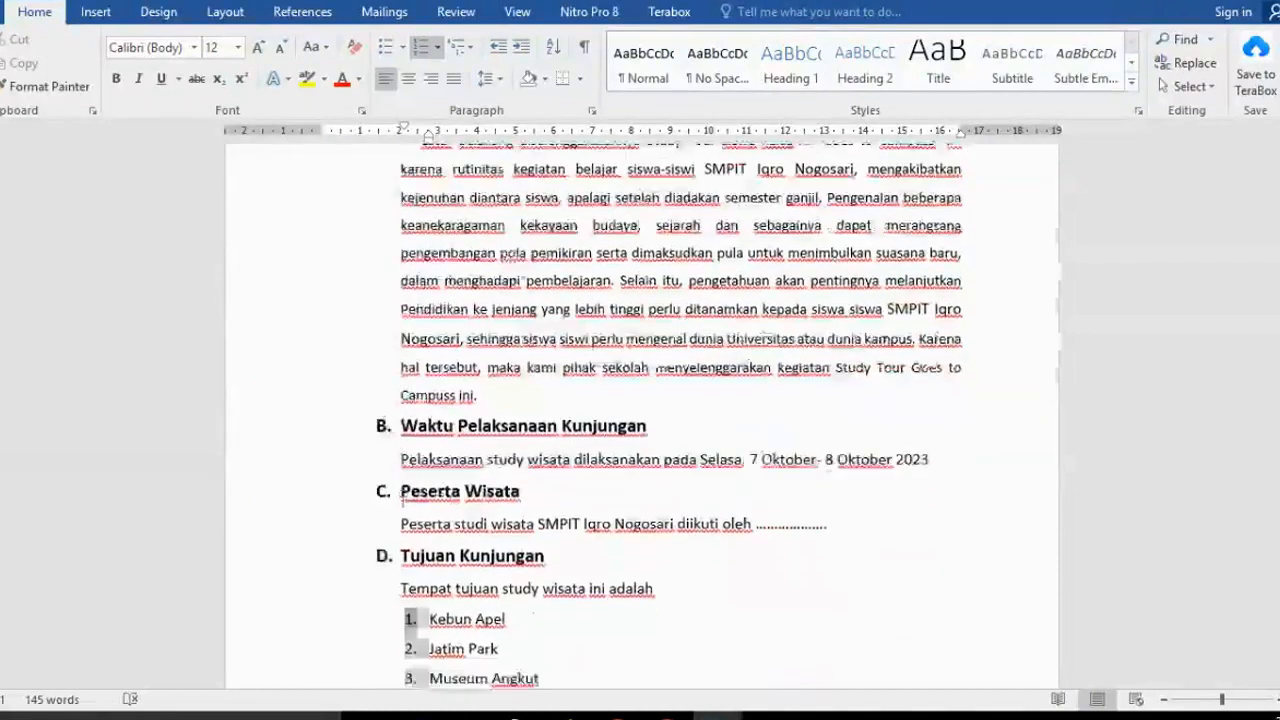
# Switch to Document5 and apply the A. B. C. numbering format to the "Latar Belakang" heading
pyautogui.moveTo(718, 714)
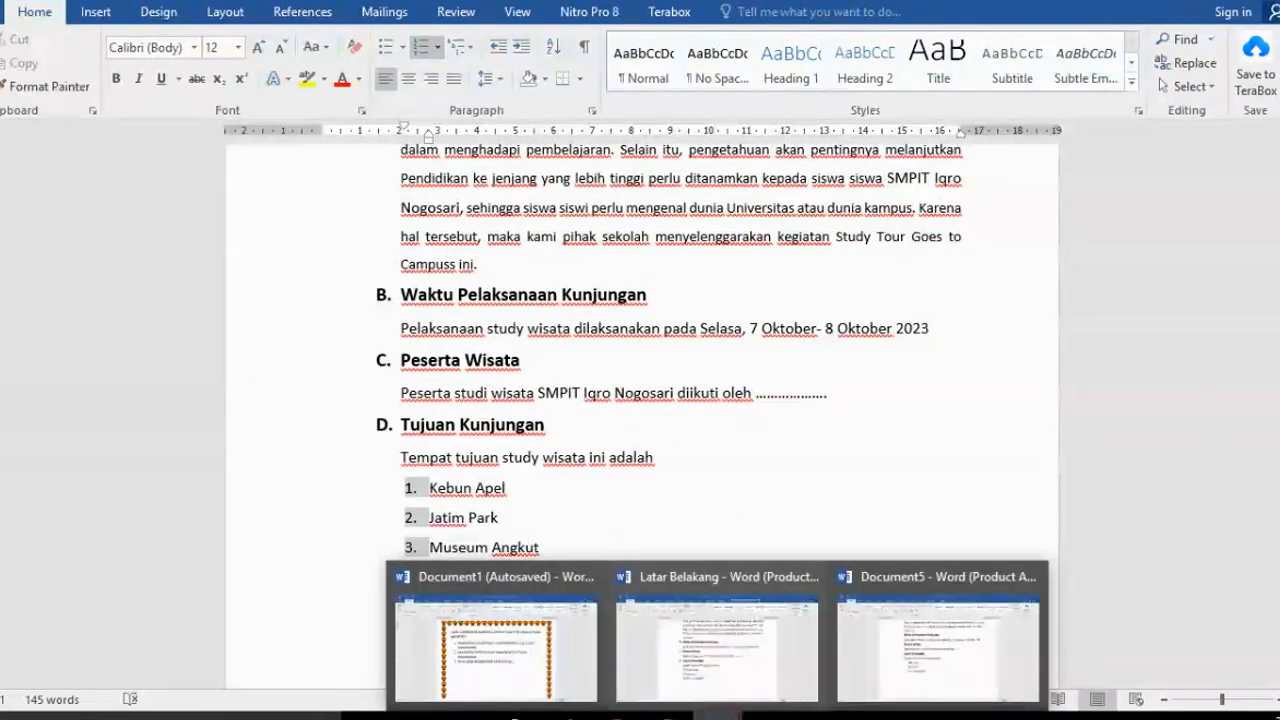
pyautogui.click(931, 680)
pyautogui.scroll(1, 590, 501)
pyautogui.scroll(6, 590, 501)
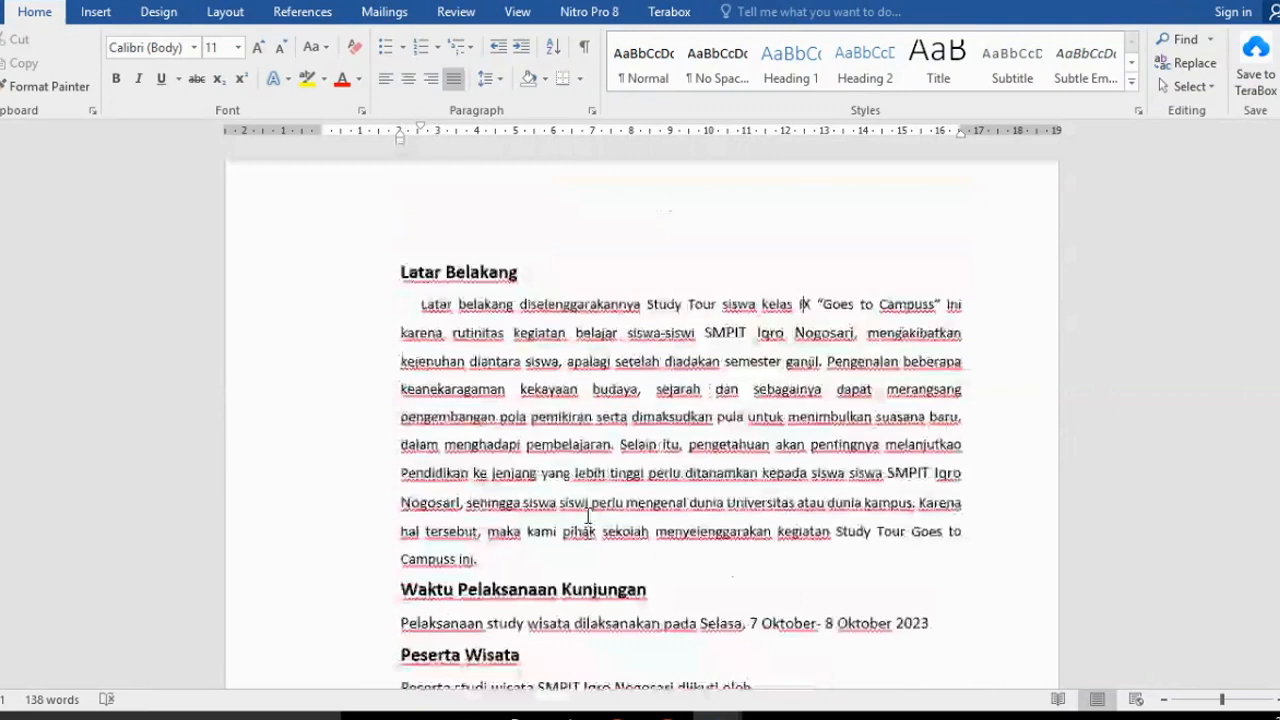
pyautogui.click(420, 278)
pyautogui.click(401, 274)
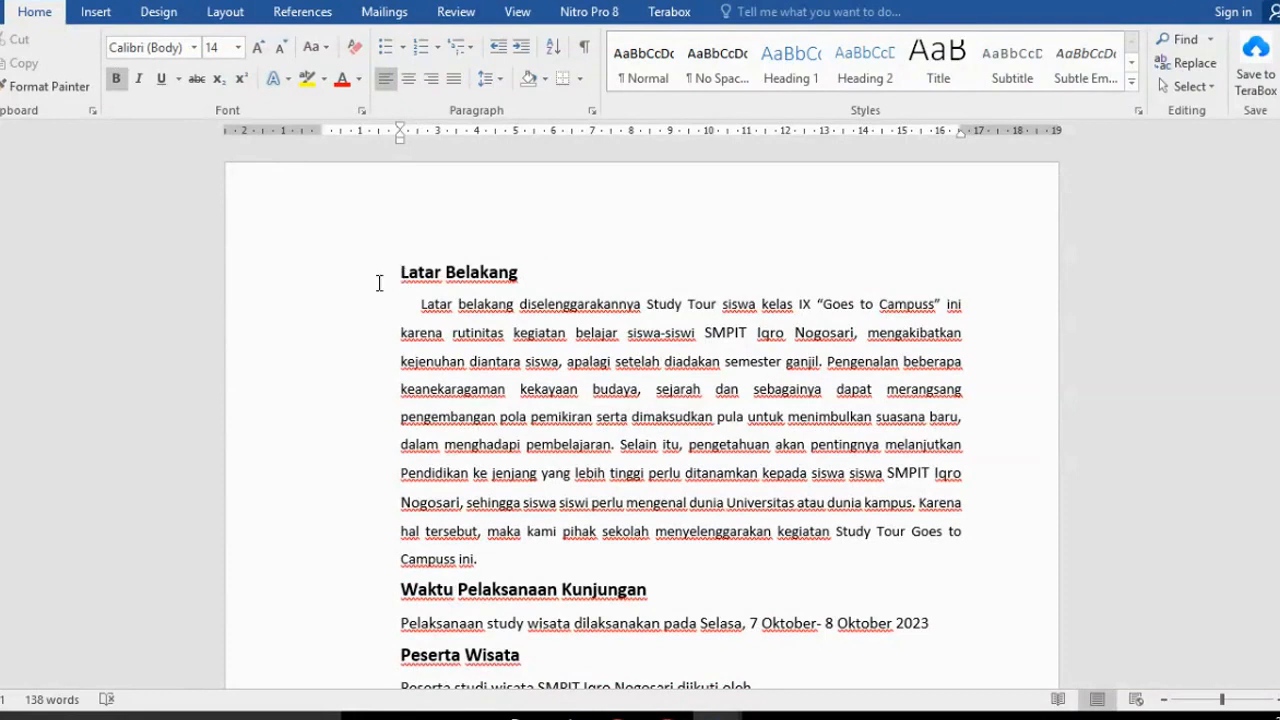
pyautogui.click(436, 51)
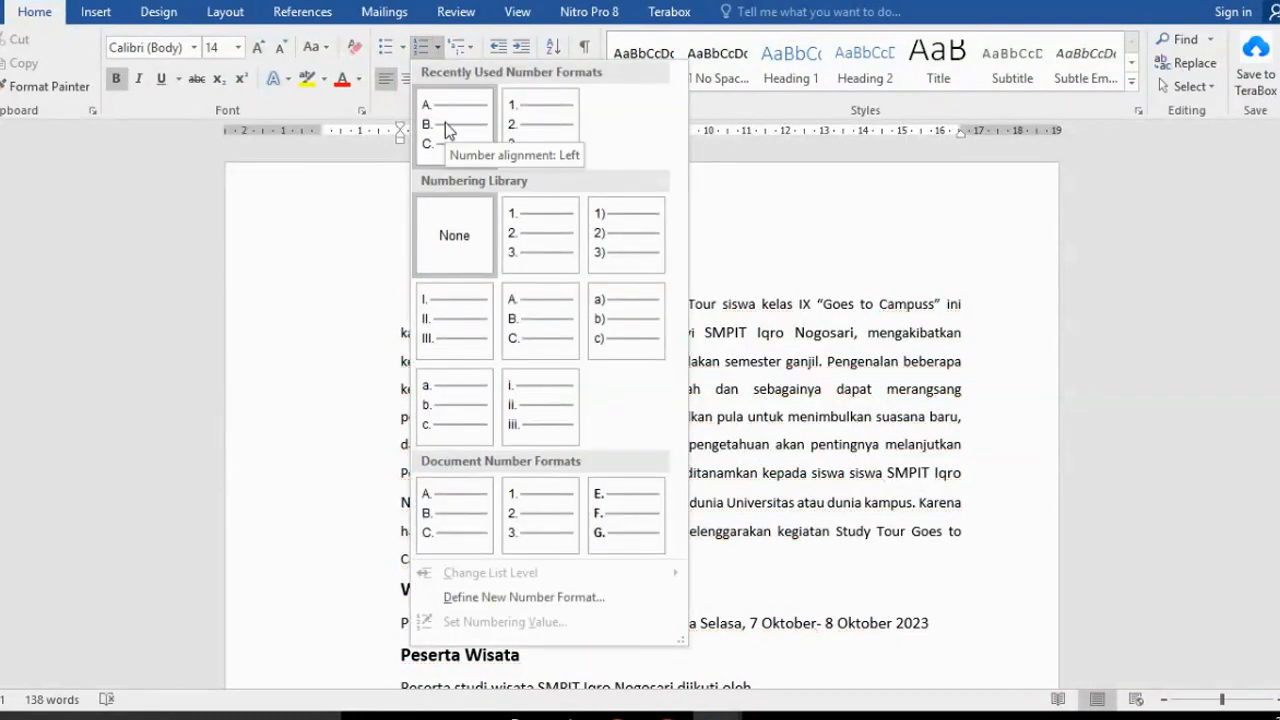
pyautogui.click(445, 122)
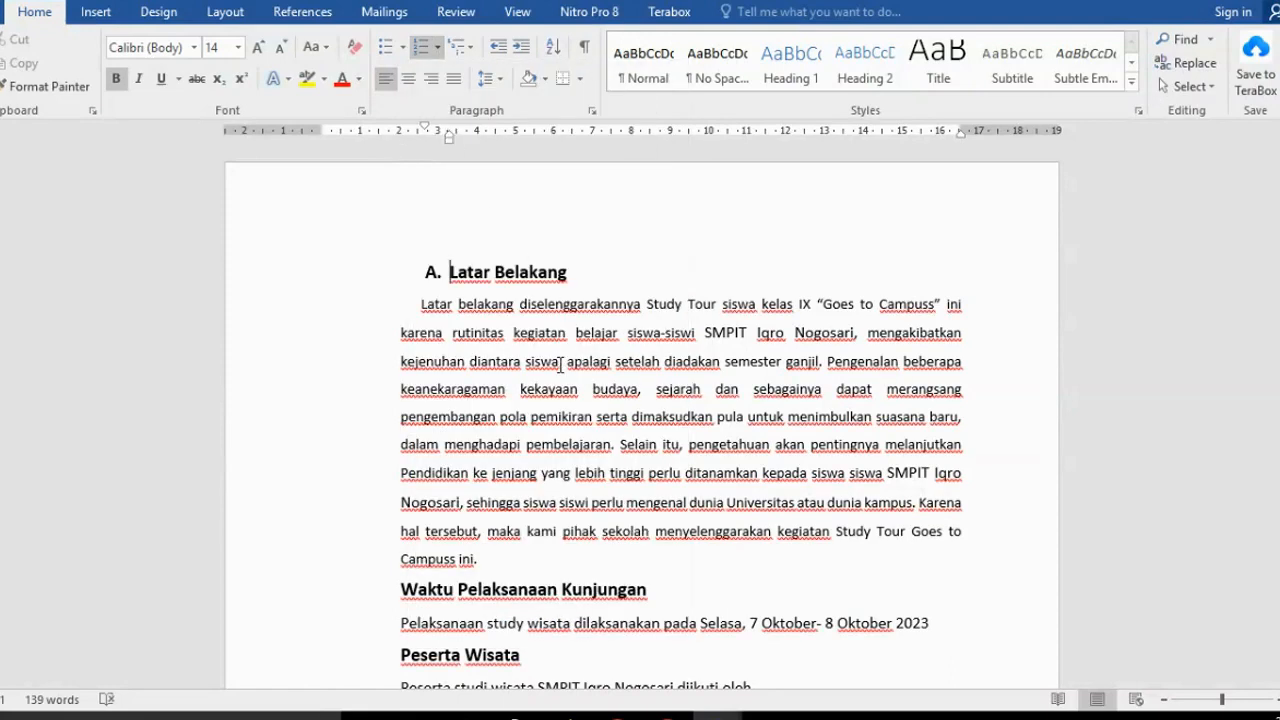
# Apply the A. B. C. numbering format to the "Waktu Pelaksanaan Kunjungan" heading
pyautogui.scroll(-3, 560, 364)
pyautogui.click(399, 393)
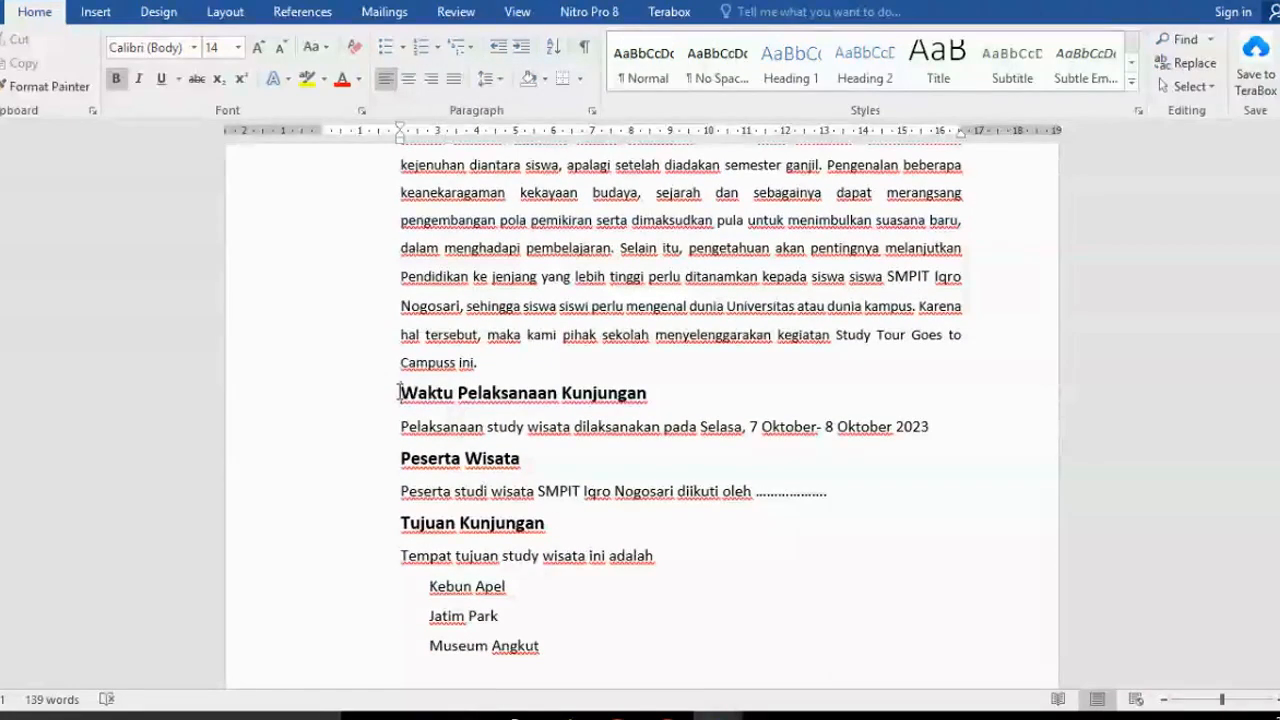
pyautogui.click(427, 396)
pyautogui.click(436, 50)
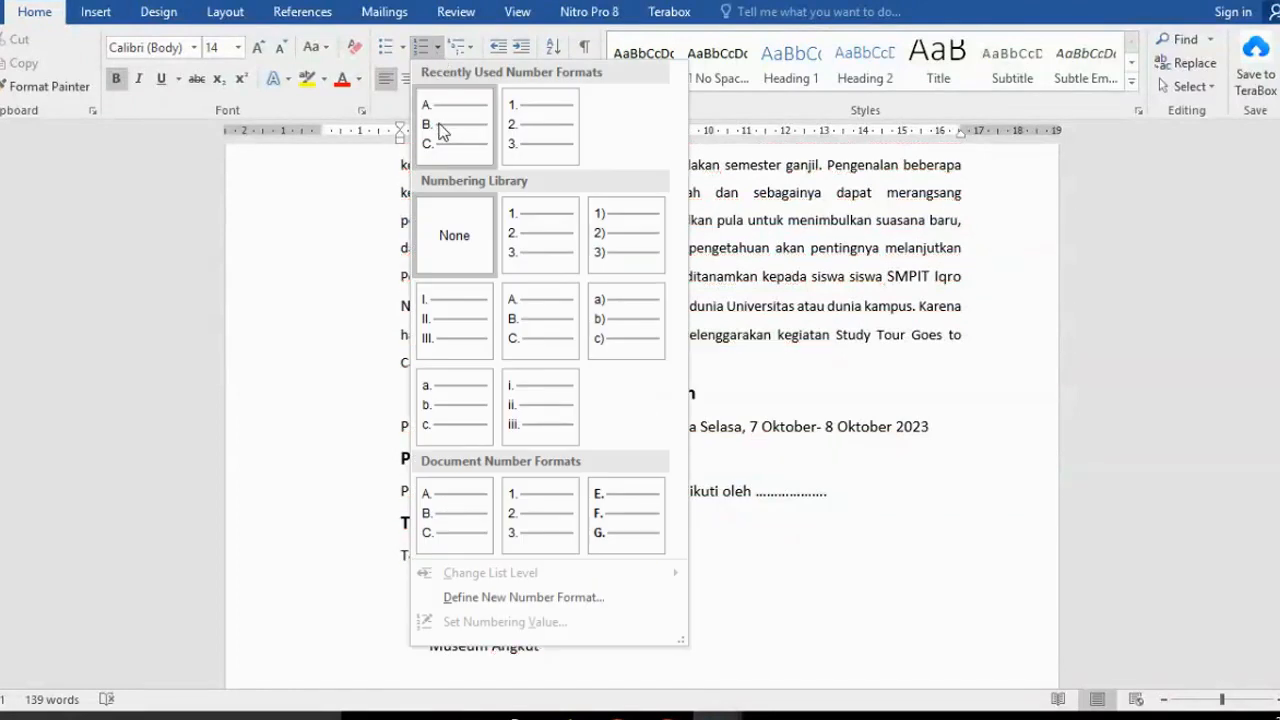
pyautogui.click(440, 126)
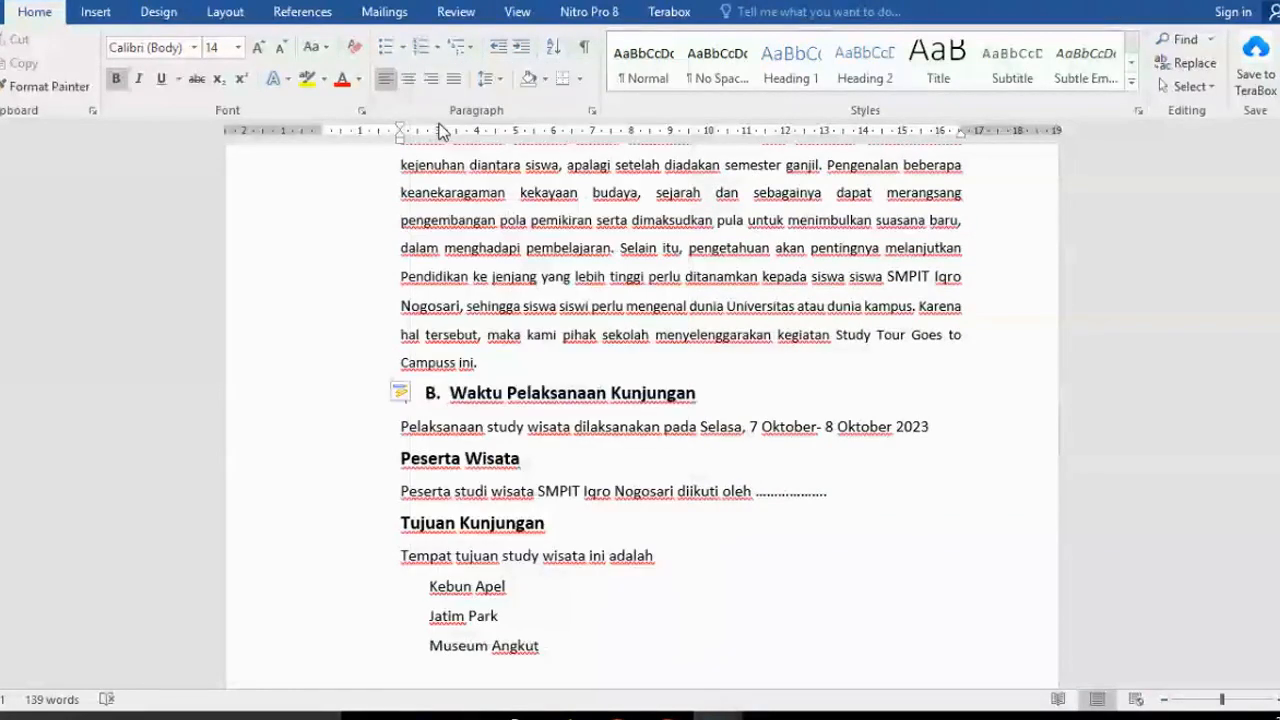
# Apply the A. B. C. numbering format to the "Peserta Wisata" and "Tujuan Kunjungan" headings
pyautogui.click(399, 462)
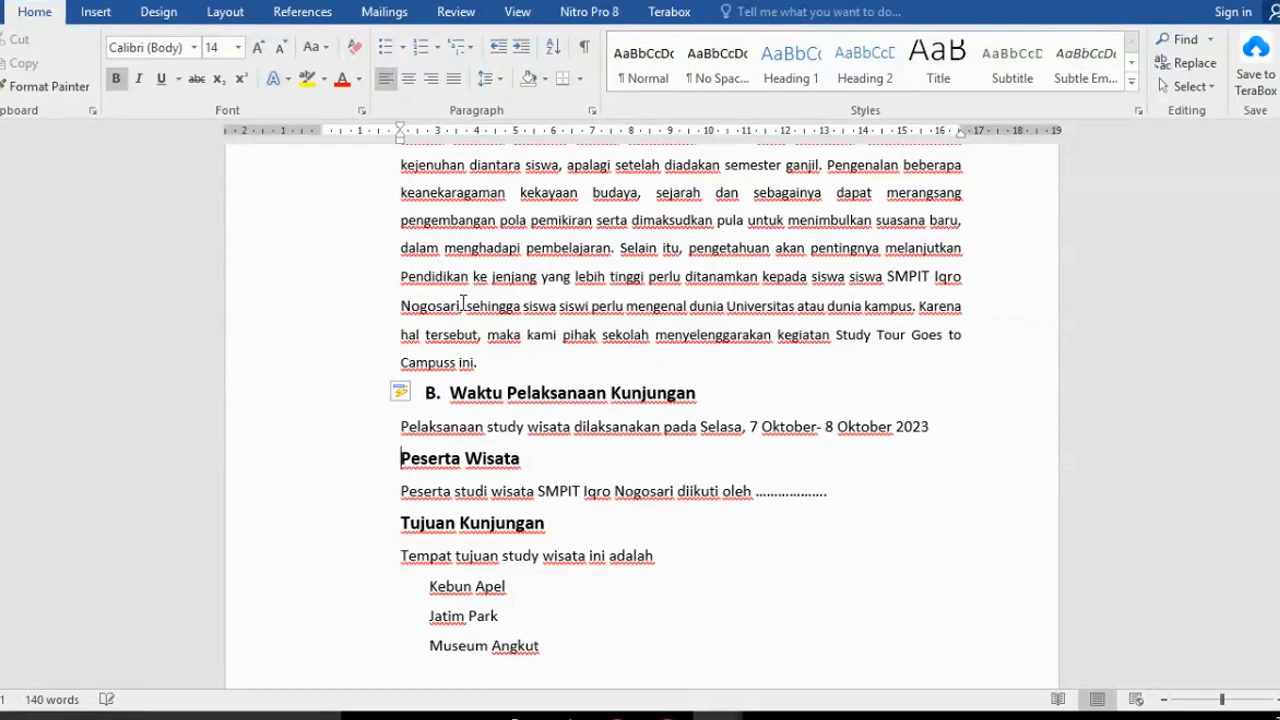
pyautogui.click(438, 48)
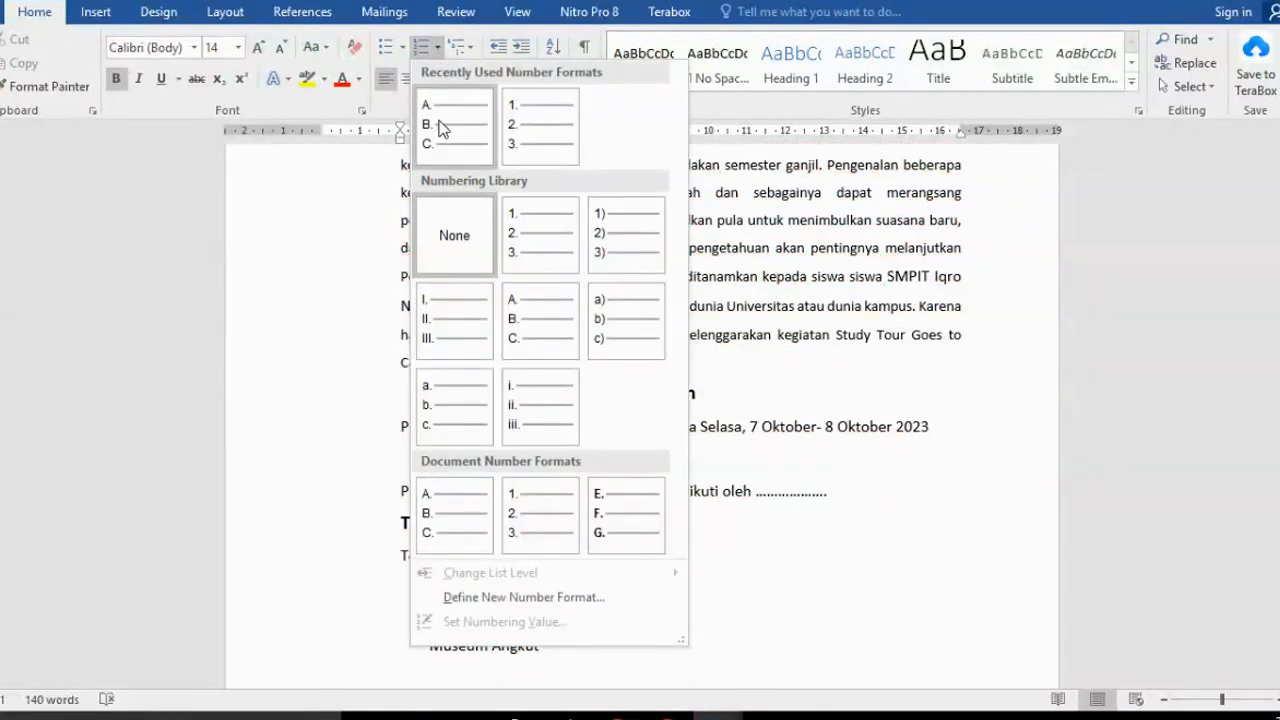
pyautogui.click(440, 126)
pyautogui.click(400, 522)
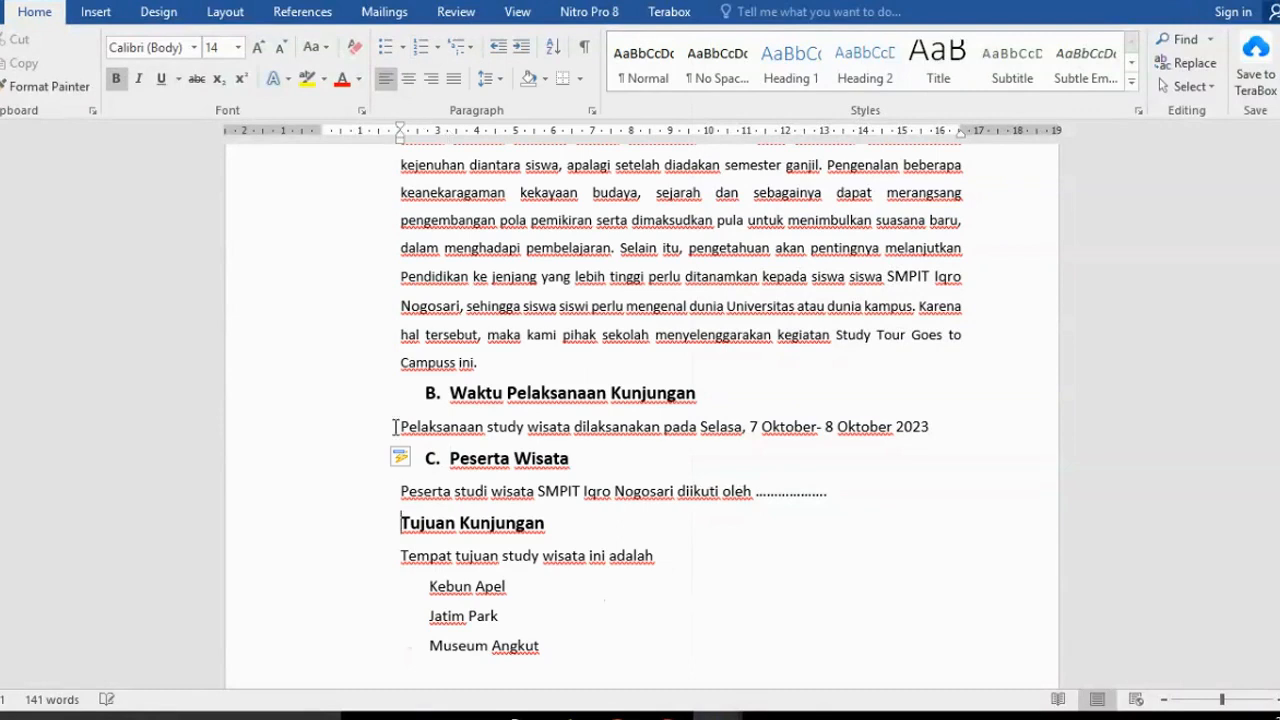
pyautogui.click(438, 48)
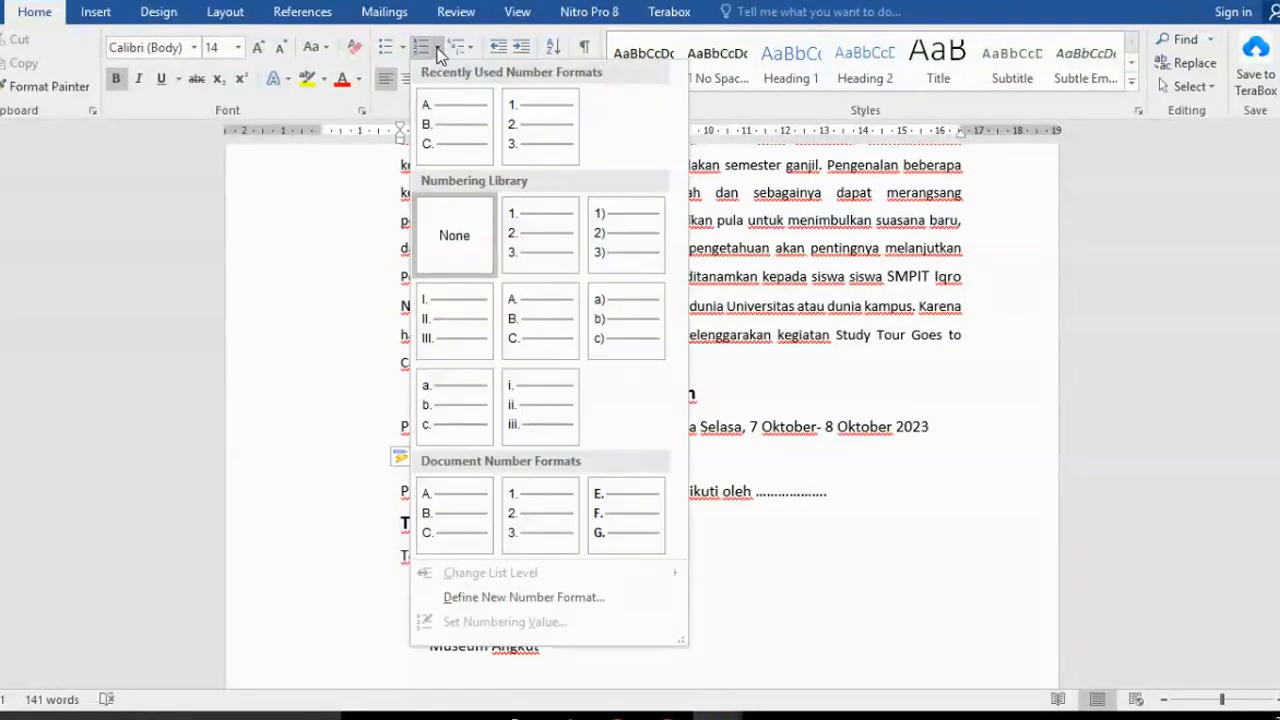
pyautogui.click(446, 126)
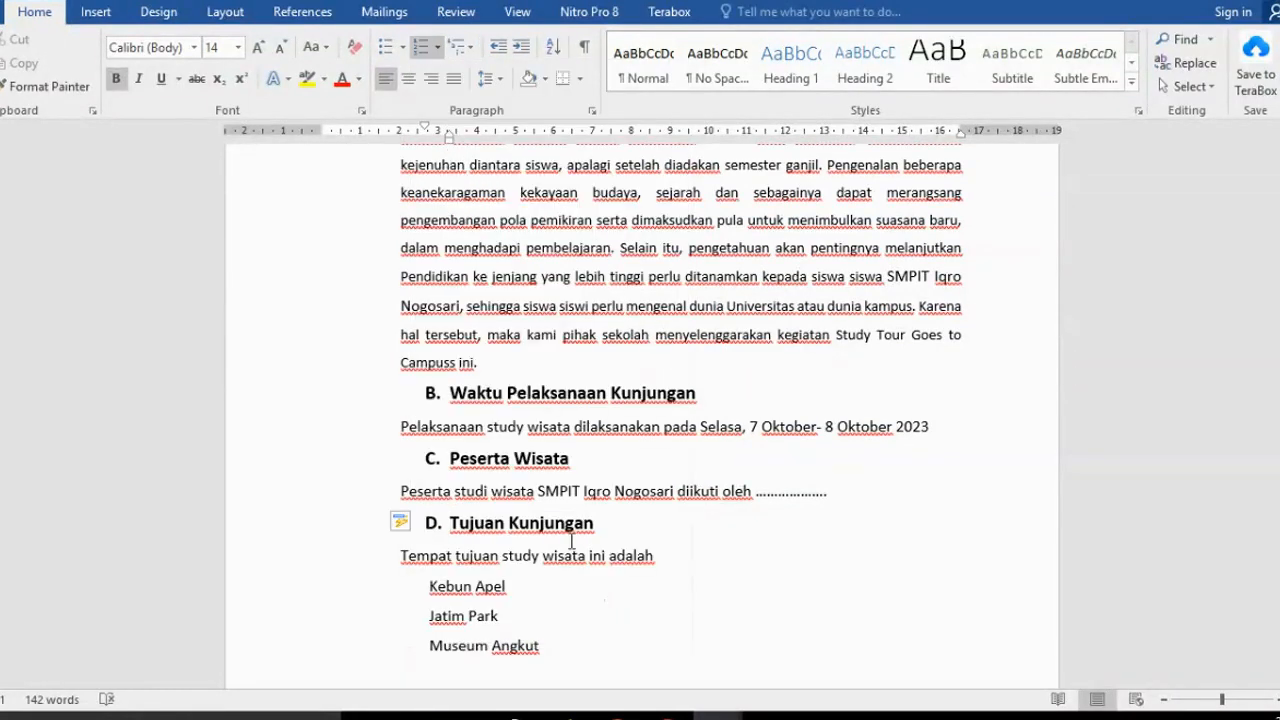
# Return to Document1 and add list item 4 with the text "GESER DAN SESUAIKAN POSISI NUMBERING"
pyautogui.moveTo(718, 716)
pyautogui.click(594, 684)
pyautogui.press('Return')
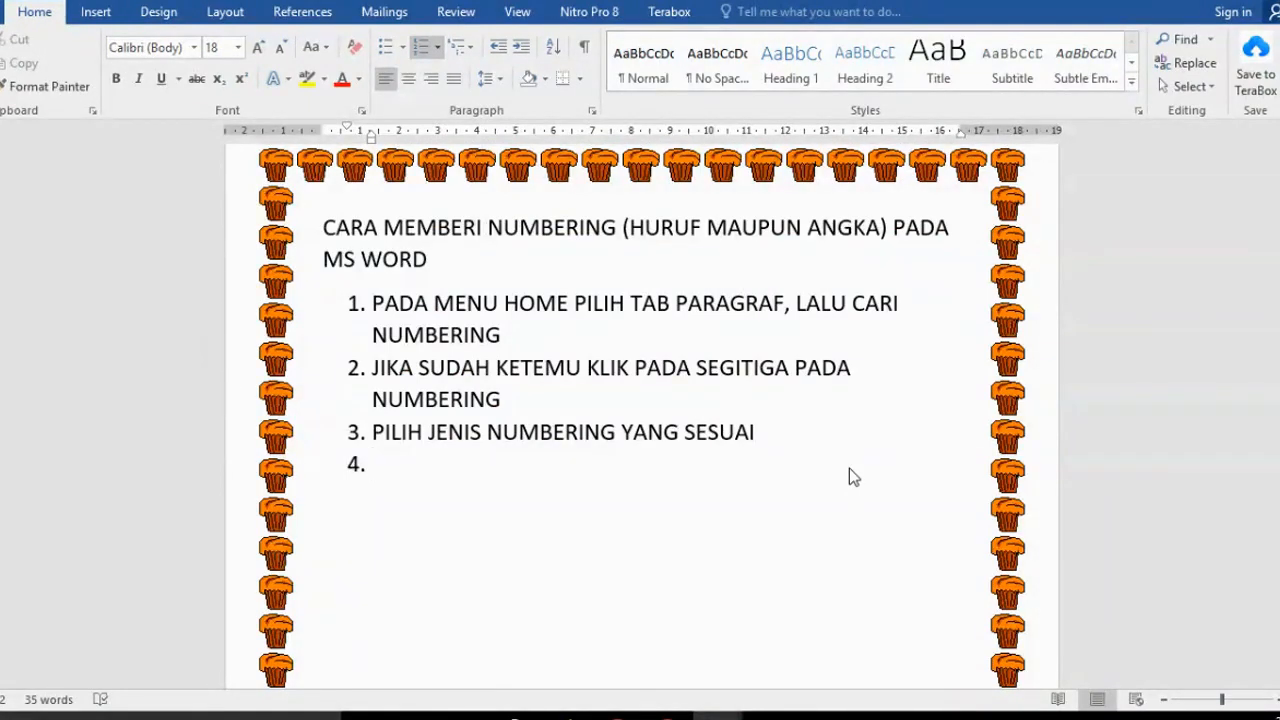
pyautogui.write('GESER DAN SES')
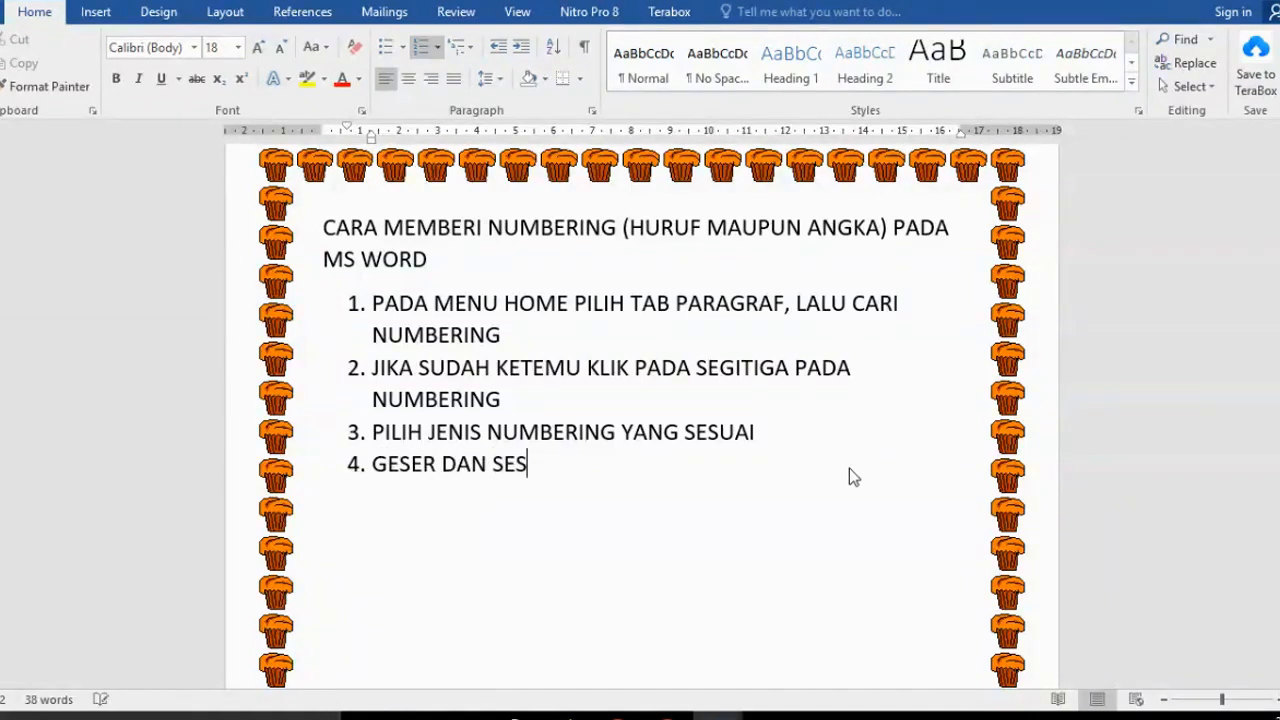
pyautogui.write('UAIKAN')
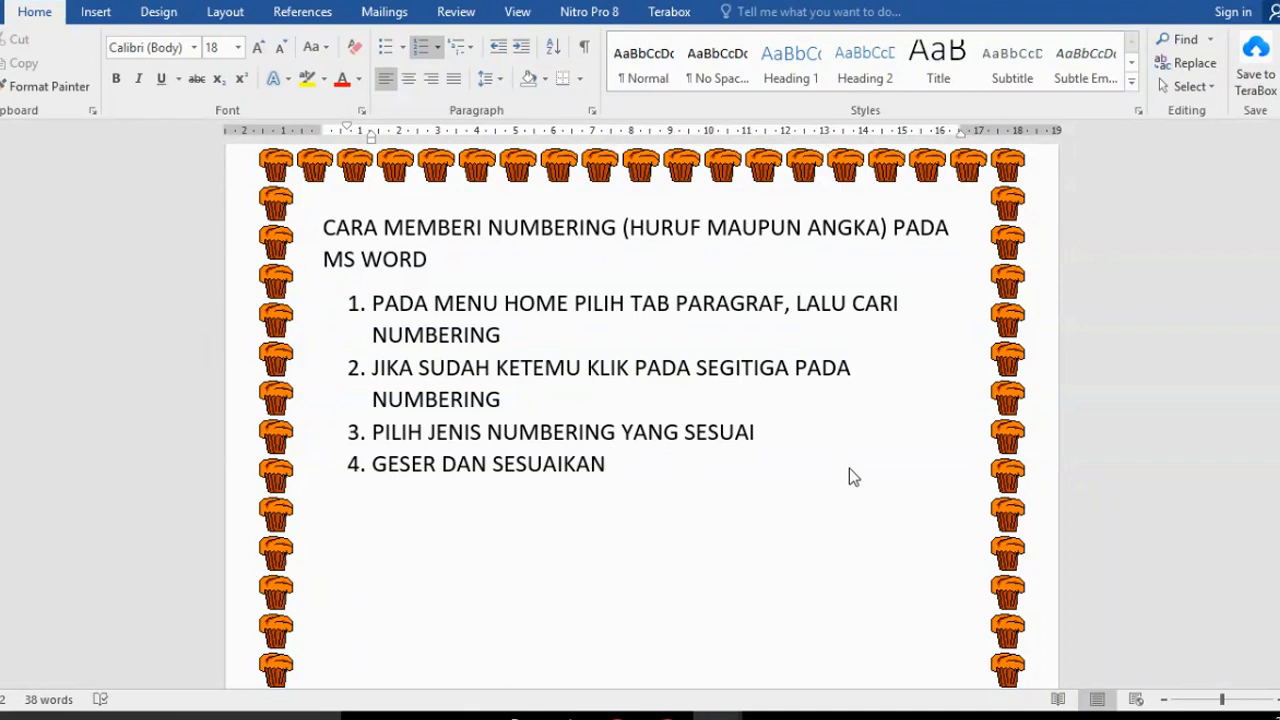
pyautogui.write('POSISI NUMBERIN')
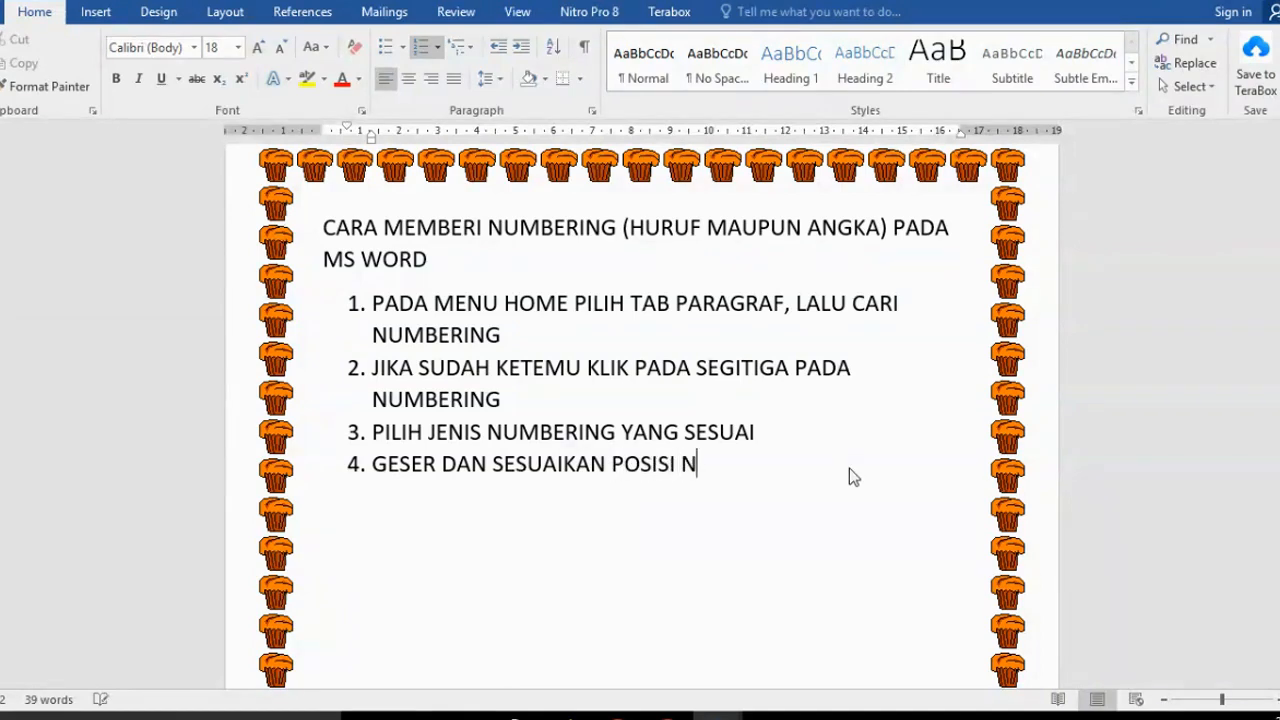
pyautogui.write('G')
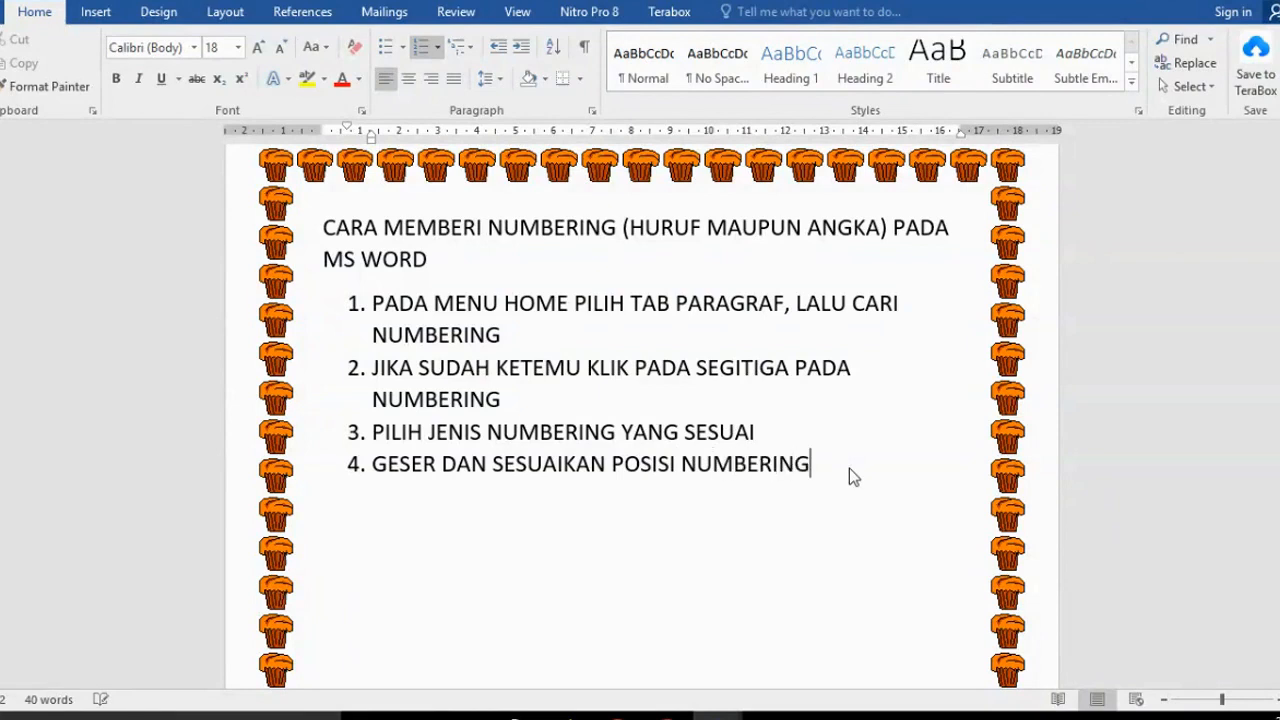
# Switch to Document5 and reduce the left indent of the "Latar Belakang" heading to about 2.5 cm
pyautogui.moveTo(717, 716)
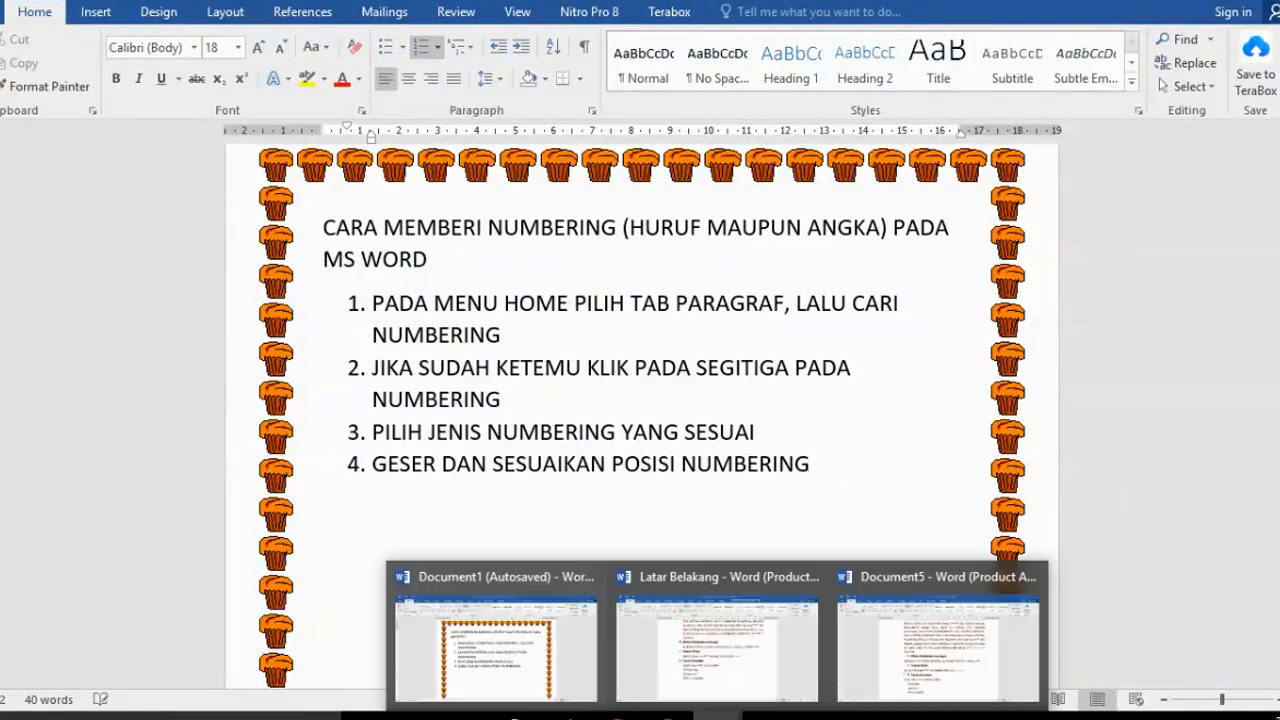
pyautogui.click(969, 643)
pyautogui.scroll(1, 445, 433)
pyautogui.scroll(3, 445, 433)
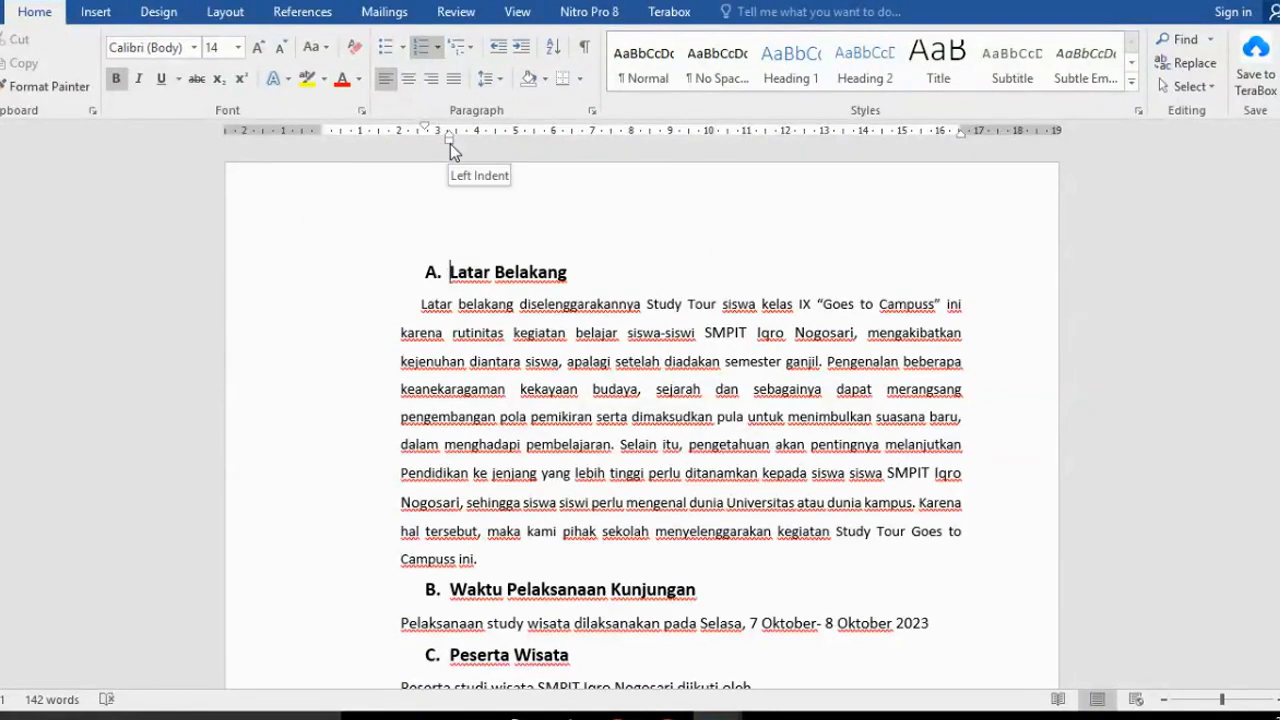
pyautogui.moveTo(450, 144); pyautogui.dragTo(420, 152)
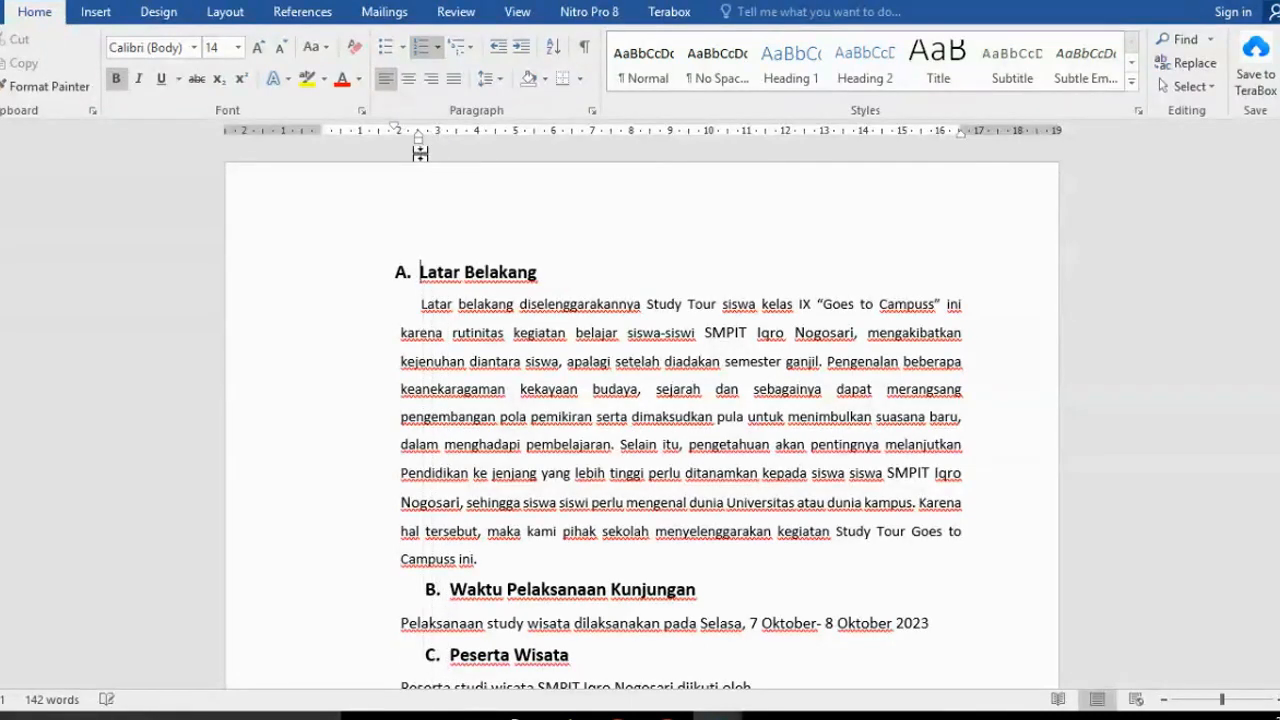
# Reduce the left indents of headings B, C and D to about 2.5 cm to match heading A
pyautogui.click(450, 592)
pyautogui.moveTo(446, 143); pyautogui.dragTo(421, 158)
pyautogui.click(450, 654)
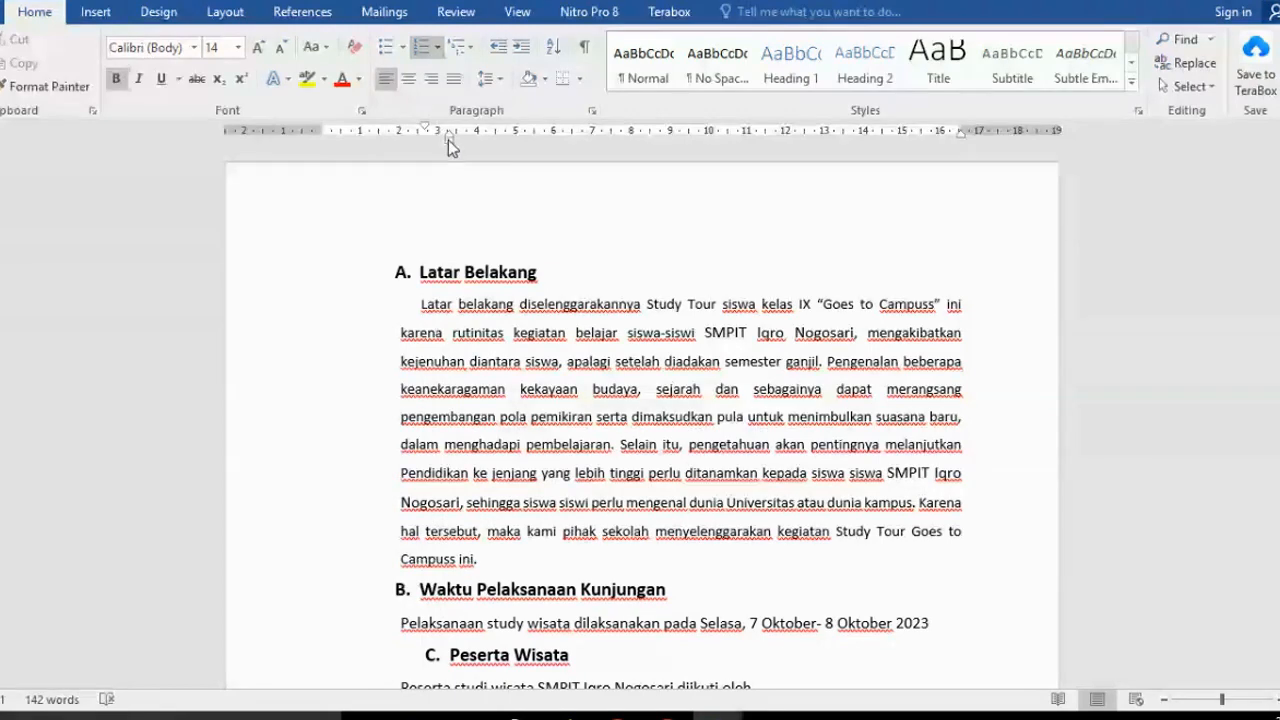
pyautogui.moveTo(449, 140); pyautogui.dragTo(417, 151)
pyautogui.scroll(-4, 440, 450)
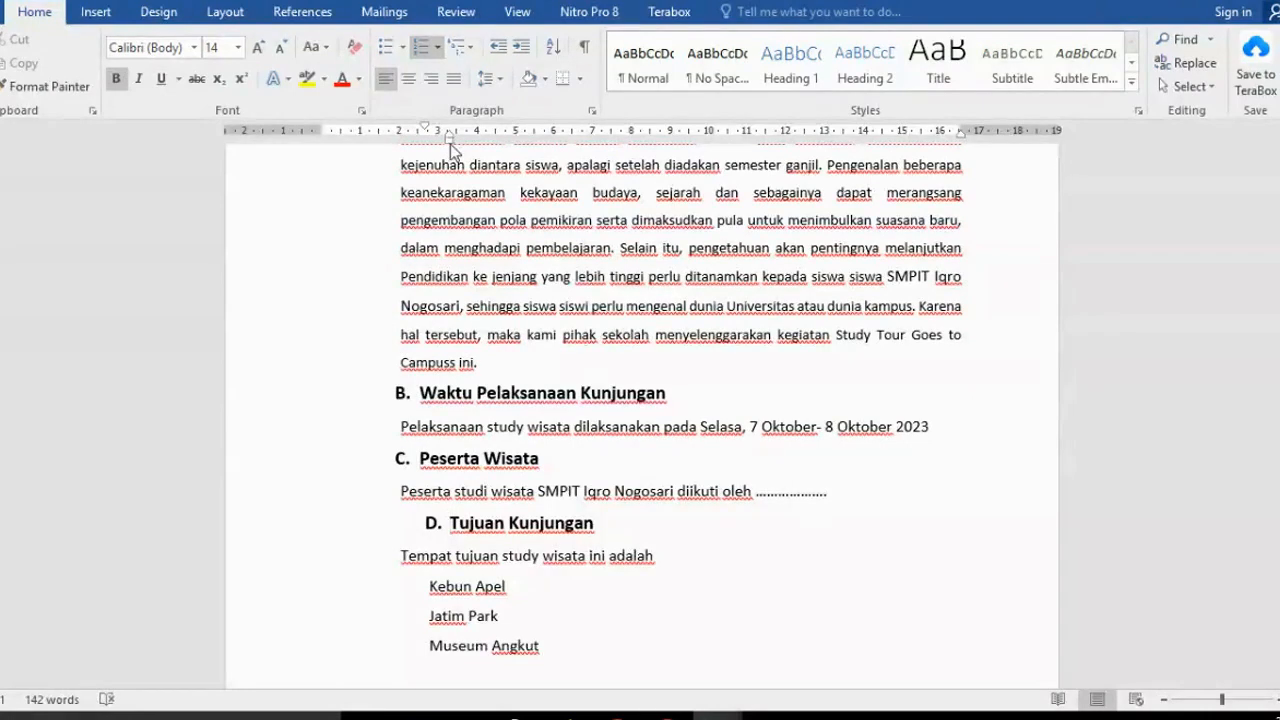
pyautogui.moveTo(450, 142)
pyautogui.mouseDown()
pyautogui.moveTo(418, 160)
pyautogui.moveTo(420, 143)
pyautogui.moveTo(399, 148)
pyautogui.mouseUp()
# Set the left indents of headings A and B to about 2 cm, aligning their text with the body paragraphs
pyautogui.hotkey('ctrl', 'Home')
pyautogui.click(423, 594)
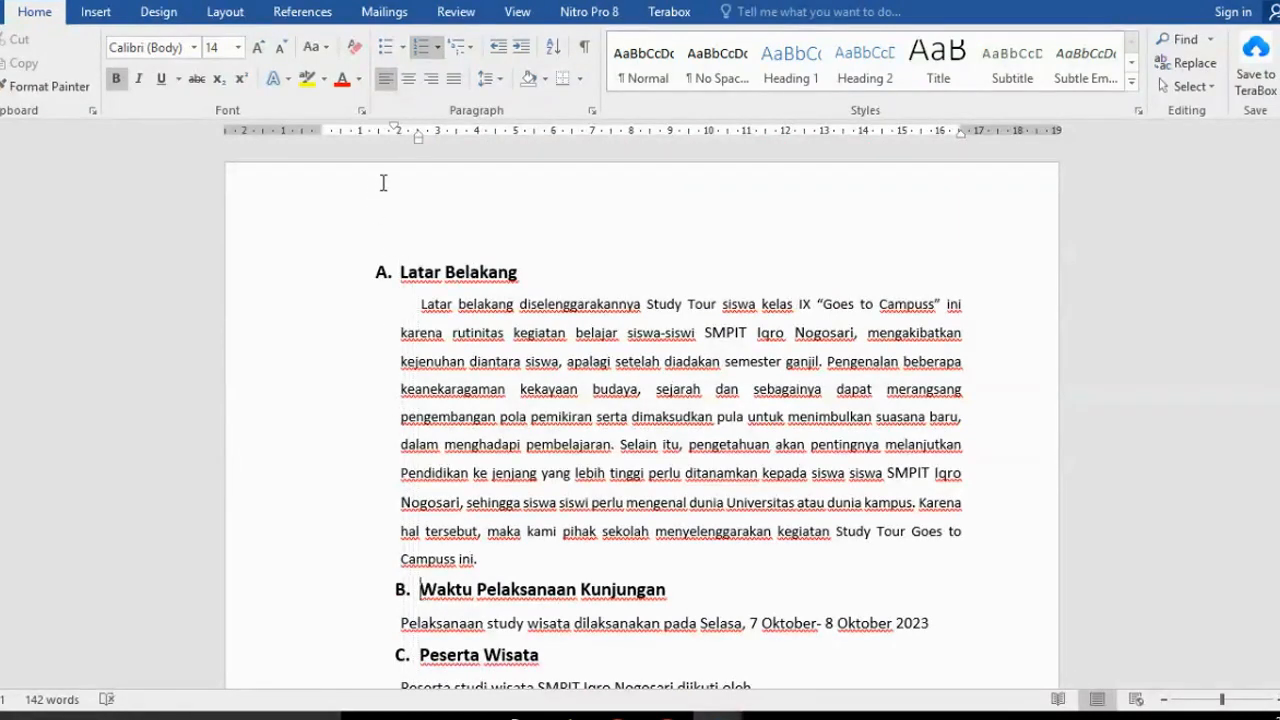
pyautogui.moveTo(420, 148); pyautogui.dragTo(399, 148)
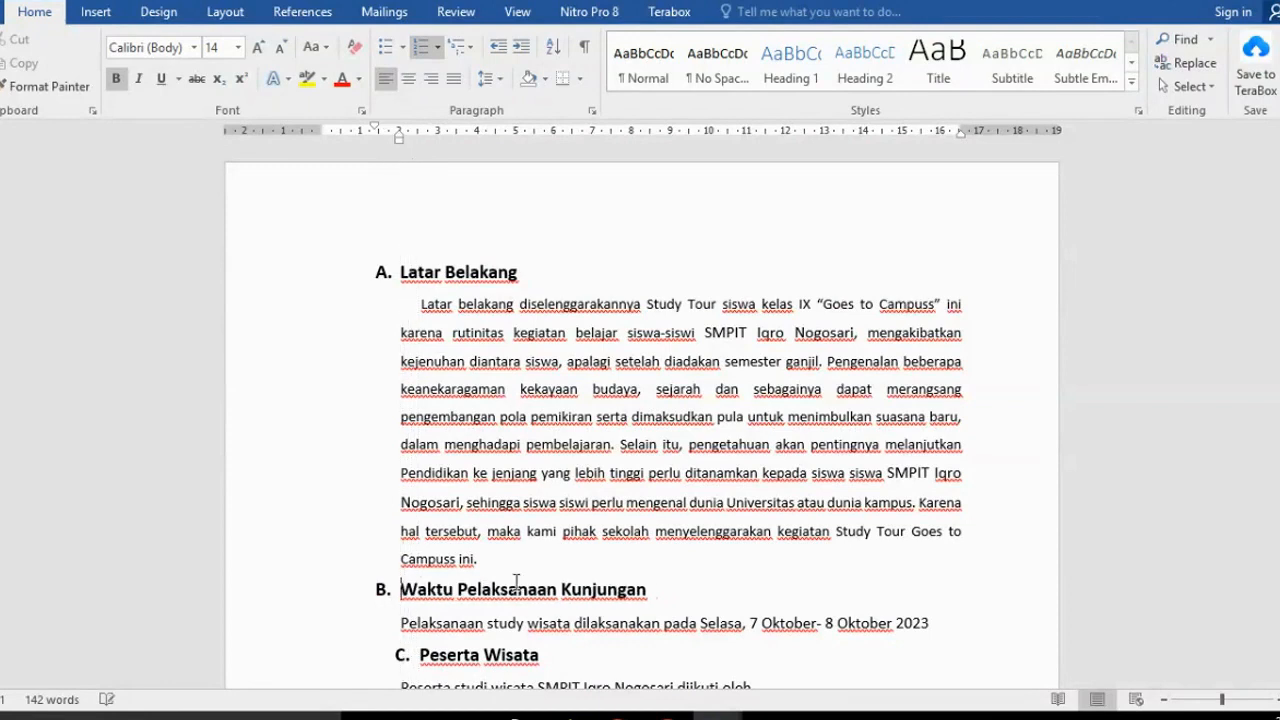
# Set the left indents of "Peserta Wisata" and "Tujuan Kunjungan" to about 2 cm, in line with the headings above
pyautogui.click(417, 655)
pyautogui.moveTo(419, 141); pyautogui.dragTo(400, 157)
pyautogui.scroll(-3, 414, 189)
pyautogui.click(426, 522)
pyautogui.moveTo(420, 143); pyautogui.dragTo(400, 147)
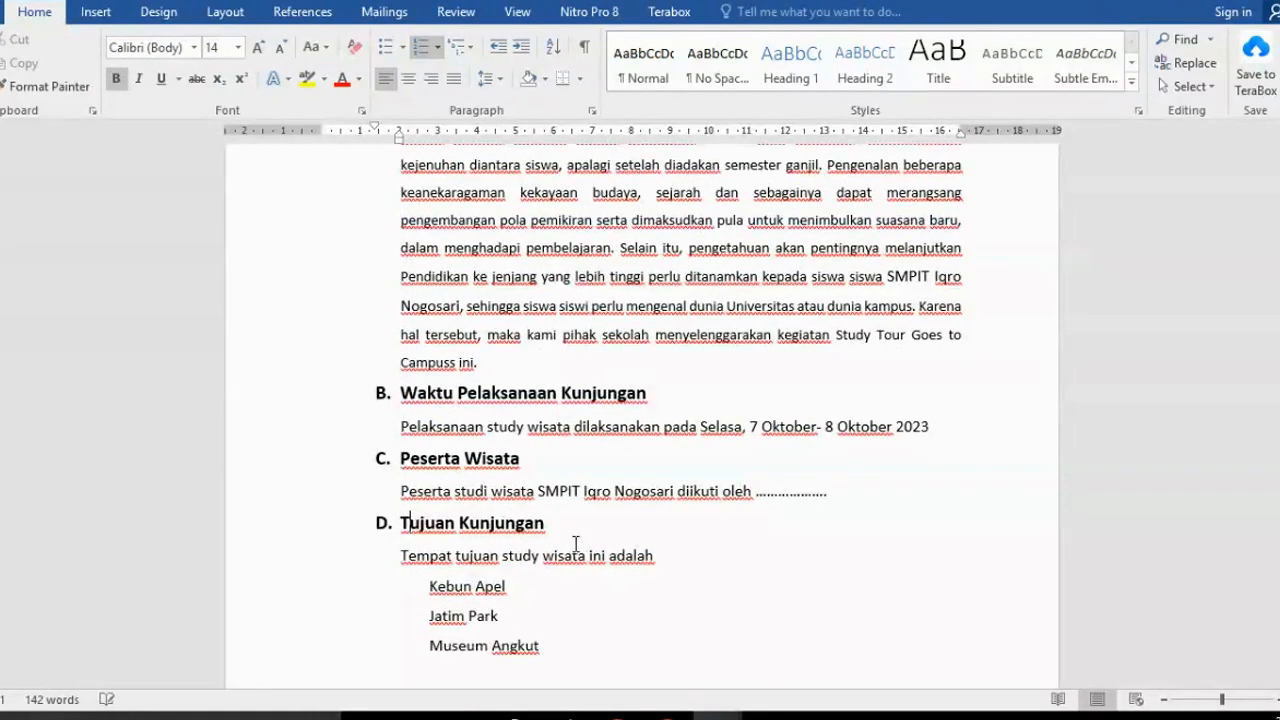
# Apply the 1. 2. 3. numbering format to the "Kebun Apel" and "Jatim Park" lines under Tujuan Kunjungan
pyautogui.scroll(-2, 576, 543)
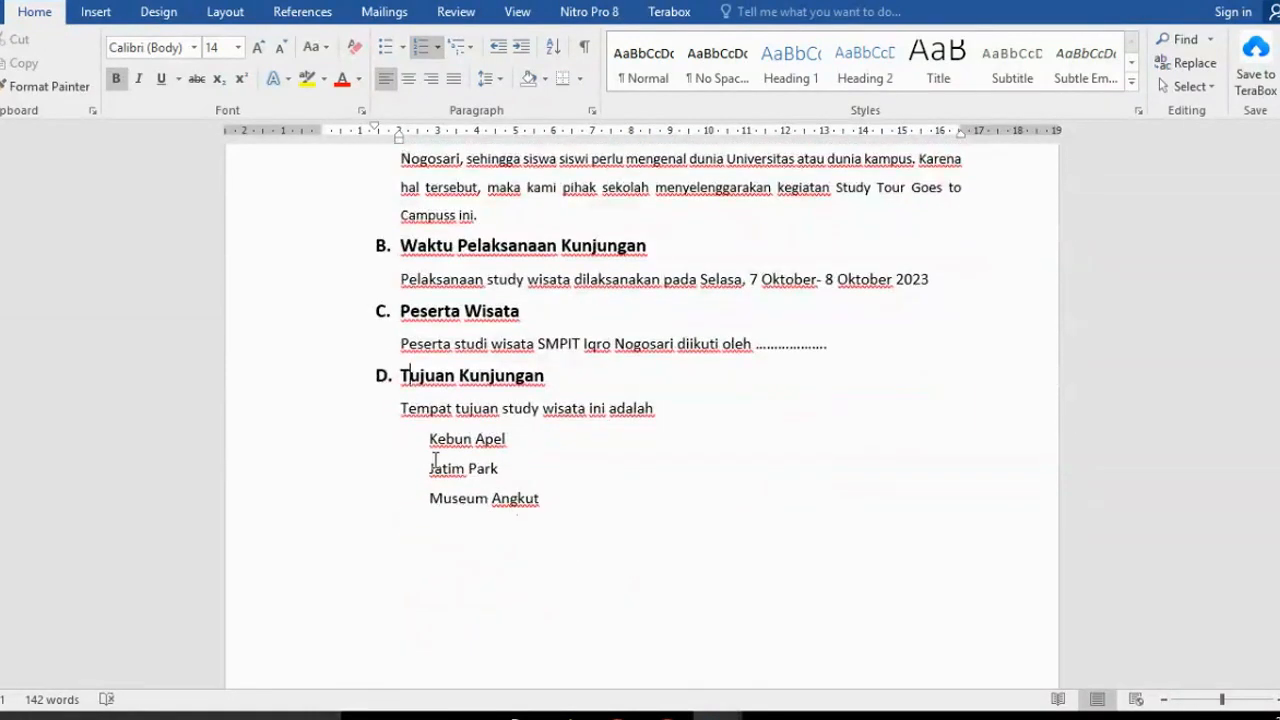
pyautogui.click(422, 441)
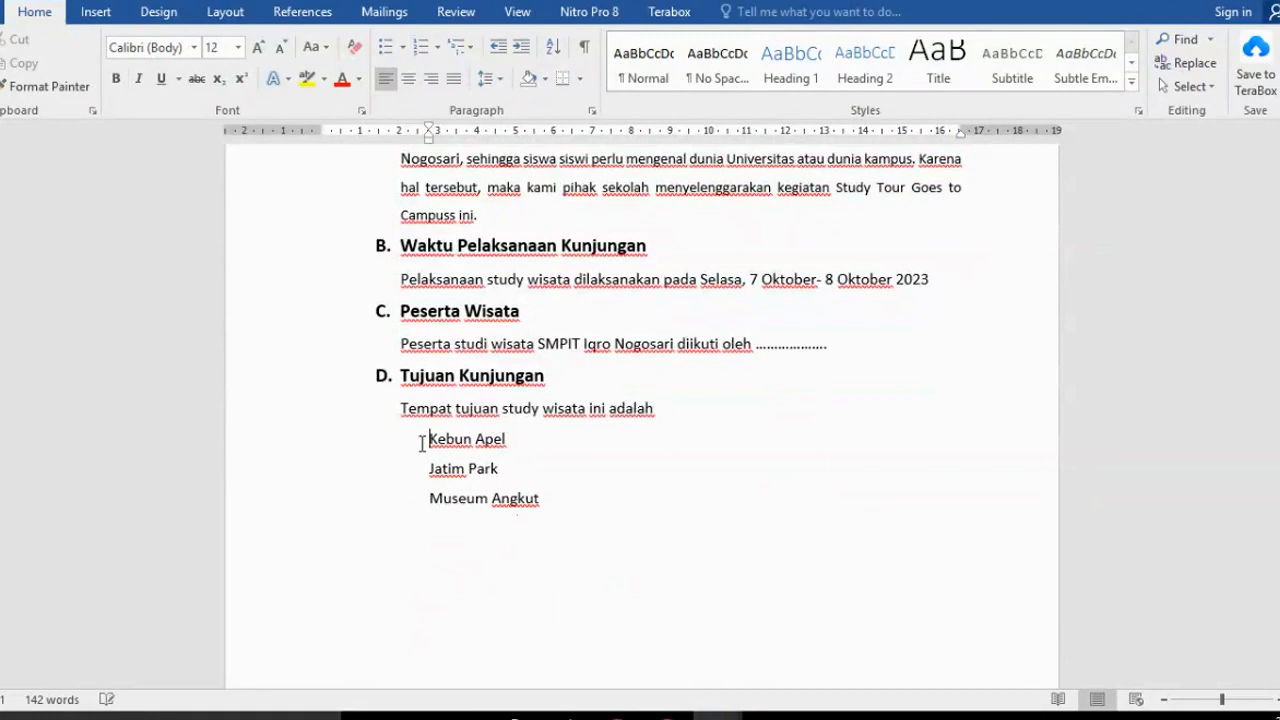
pyautogui.click(437, 47)
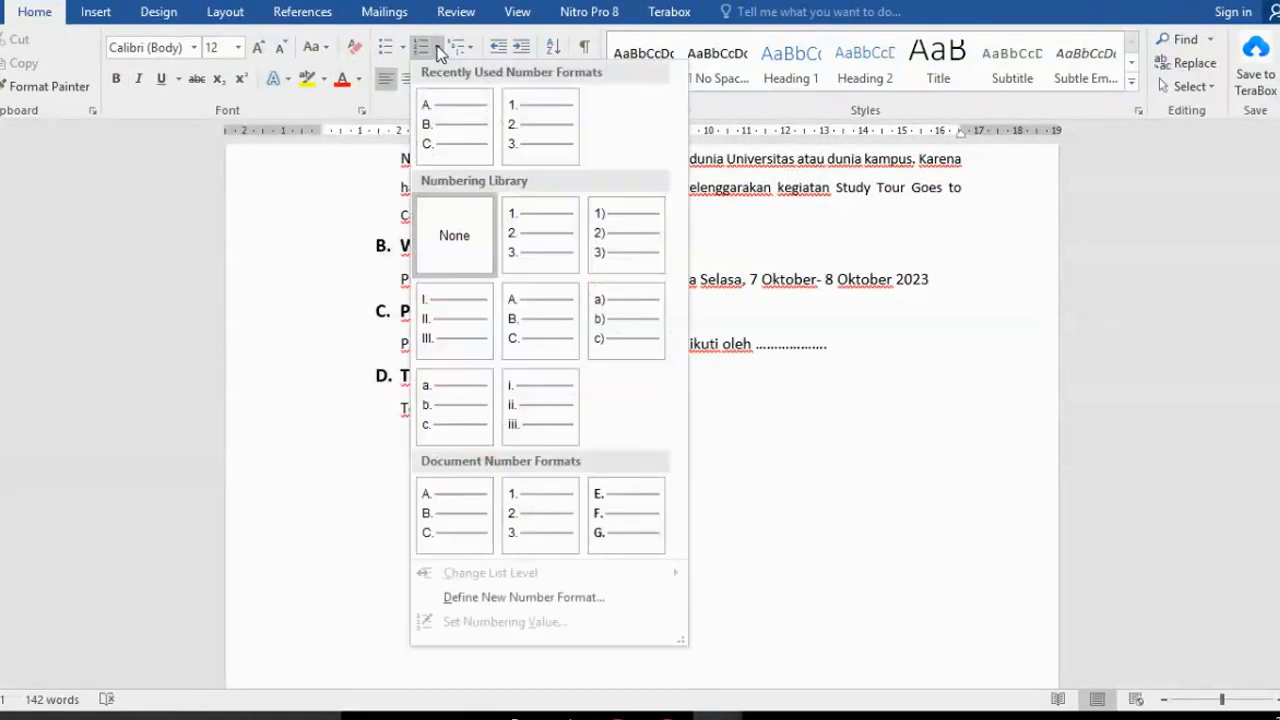
pyautogui.click(530, 137)
pyautogui.click(425, 470)
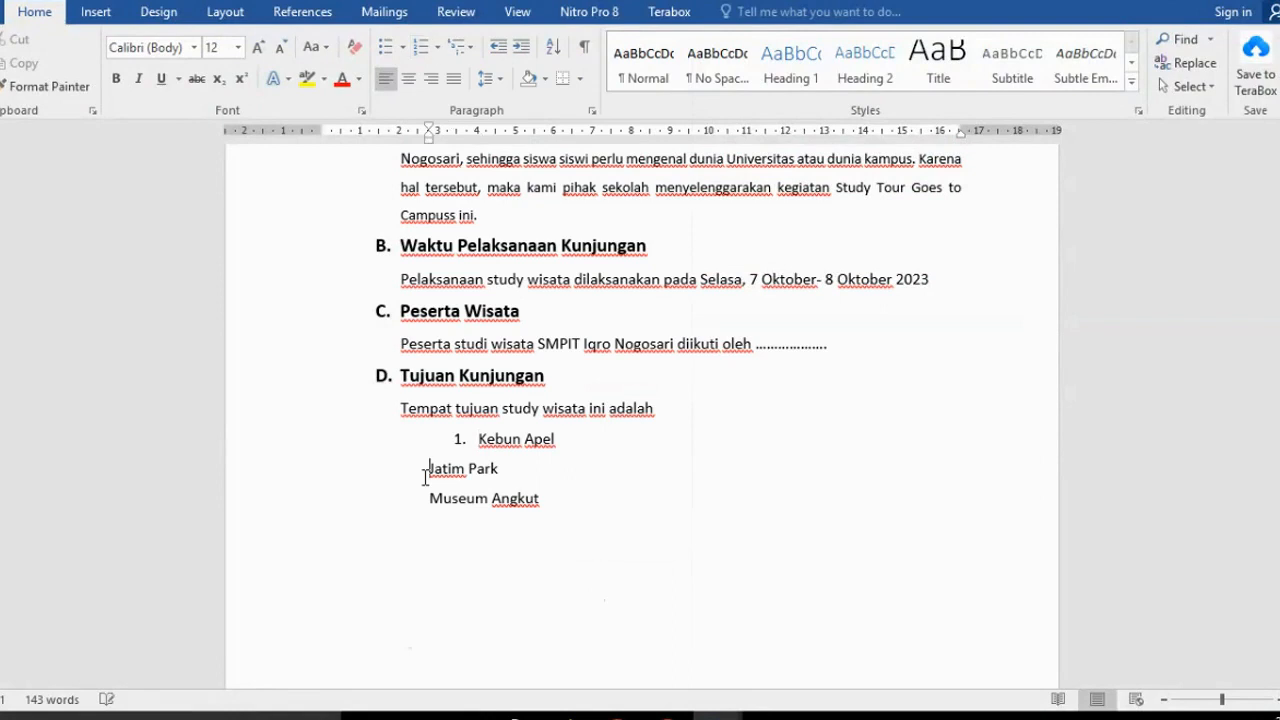
pyautogui.click(437, 47)
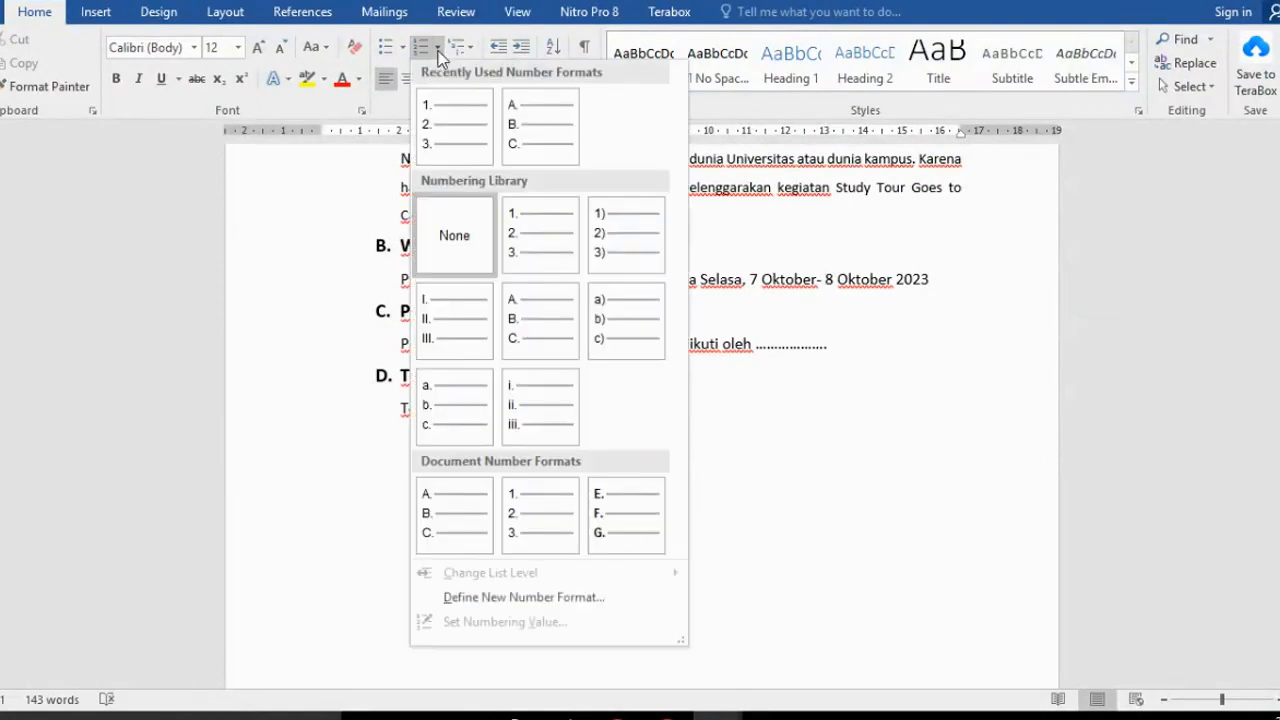
pyautogui.click(445, 117)
# Apply the 1. 2. 3. numbering format to the "Museum Angkut" line, continuing the list under Tujuan Kunjungan
pyautogui.click(430, 498)
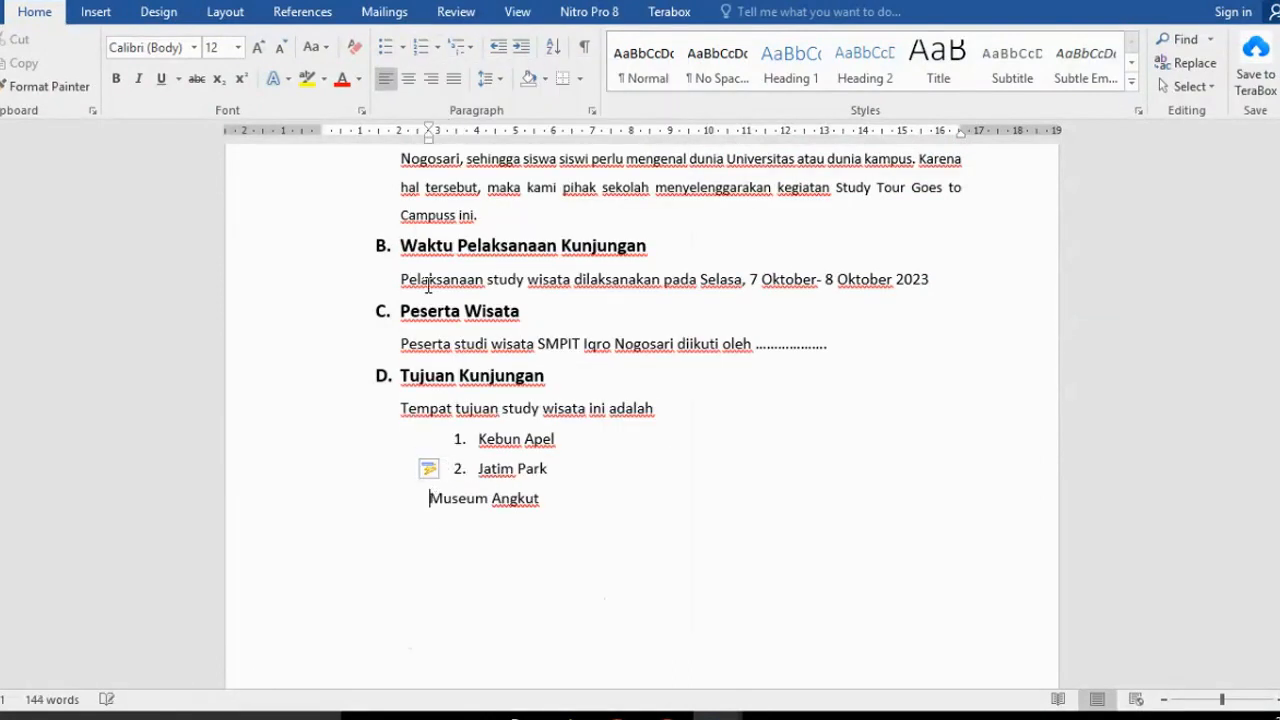
pyautogui.click(437, 47)
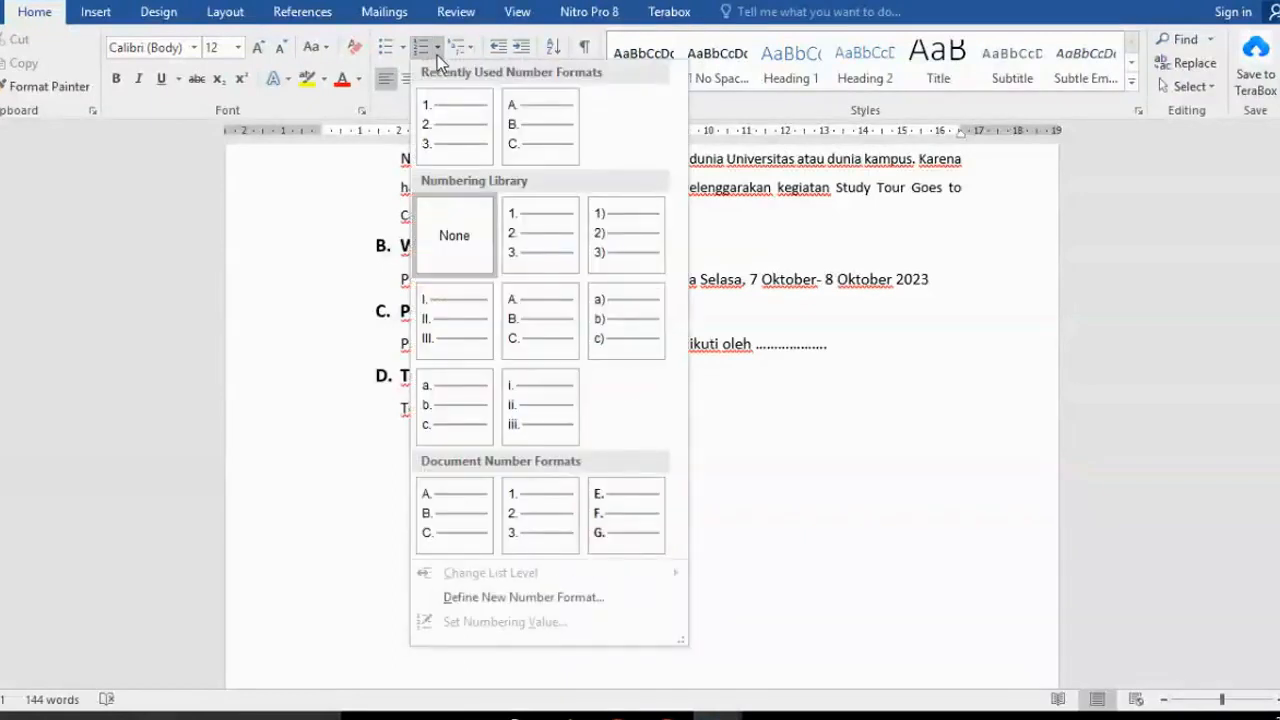
pyautogui.click(441, 120)
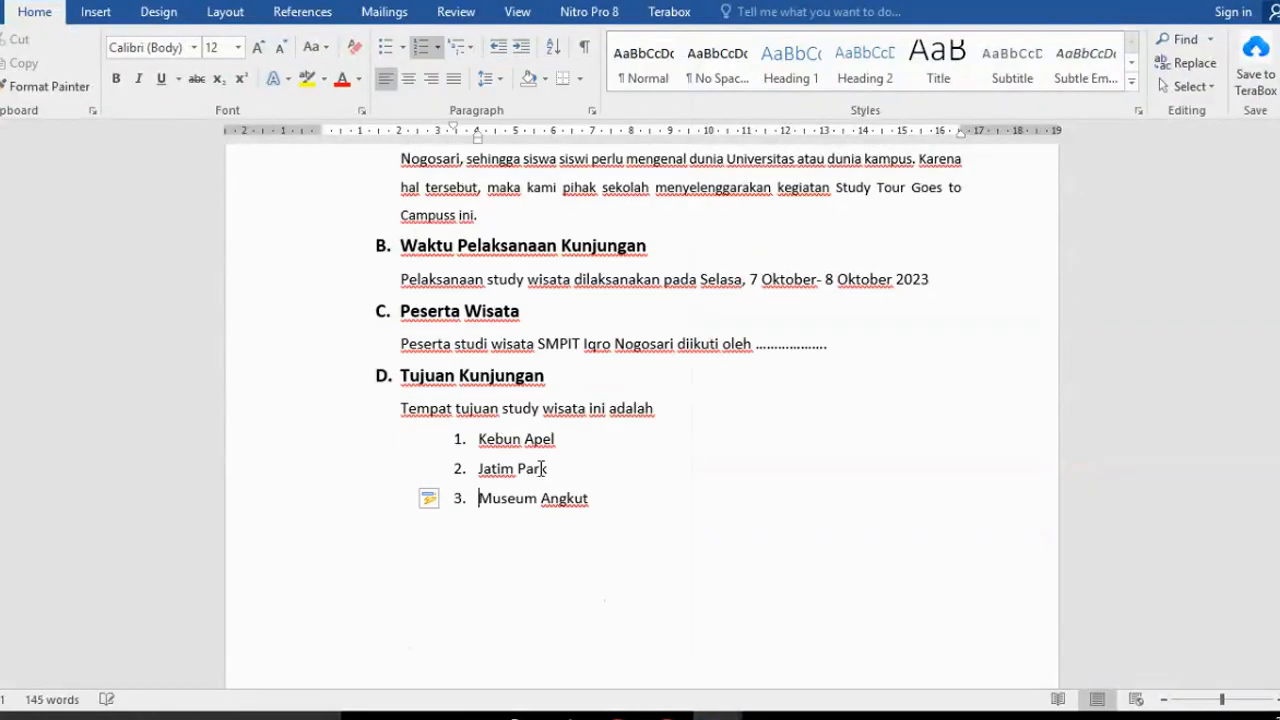
# Reduce the left indent of the three numbered destinations to about 2.8 cm, bringing their numbers in line with the body text above
pyautogui.click(481, 440)
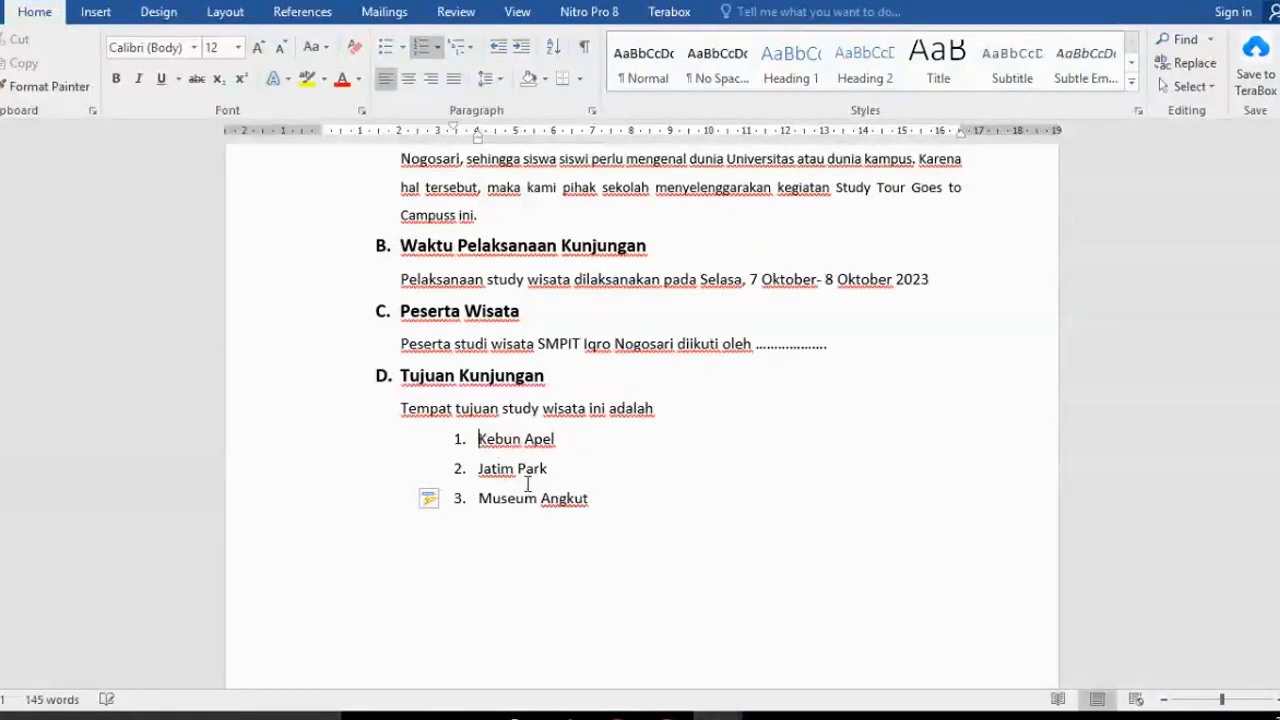
pyautogui.keyDown('shift'); pyautogui.click(590, 500); pyautogui.keyUp('shift')
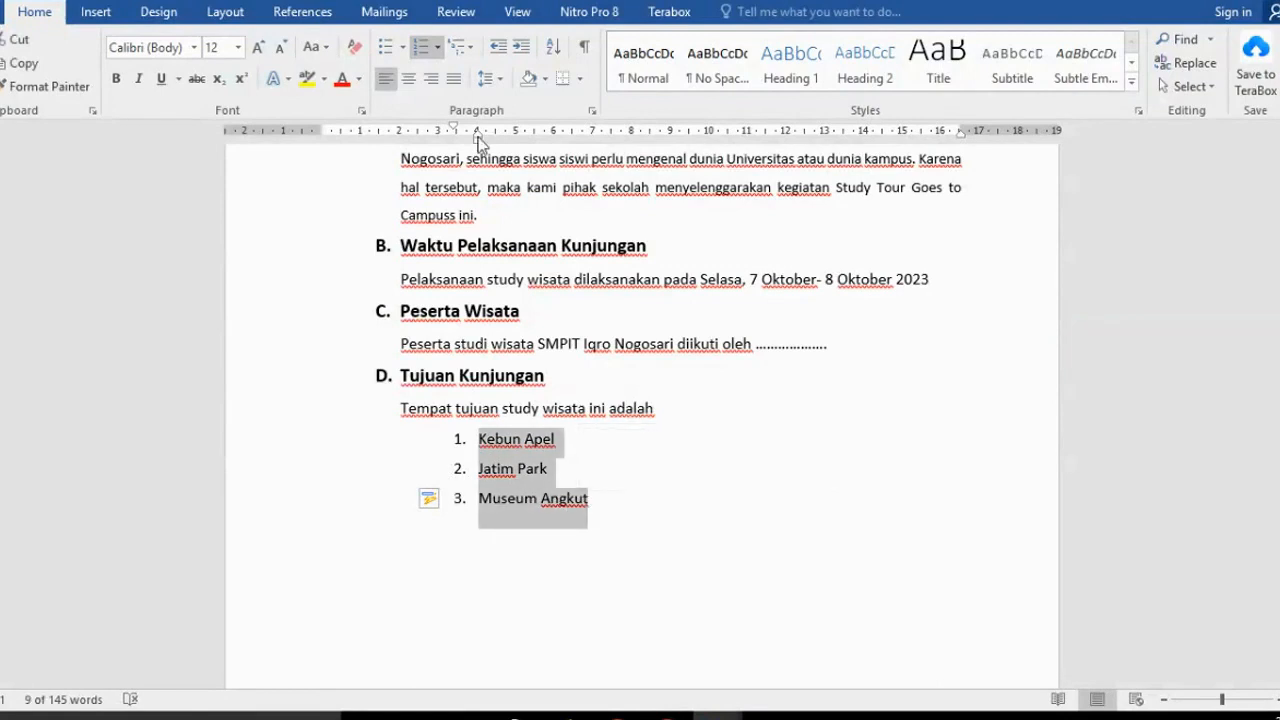
pyautogui.moveTo(478, 145); pyautogui.dragTo(432, 163)
pyautogui.click(575, 497)
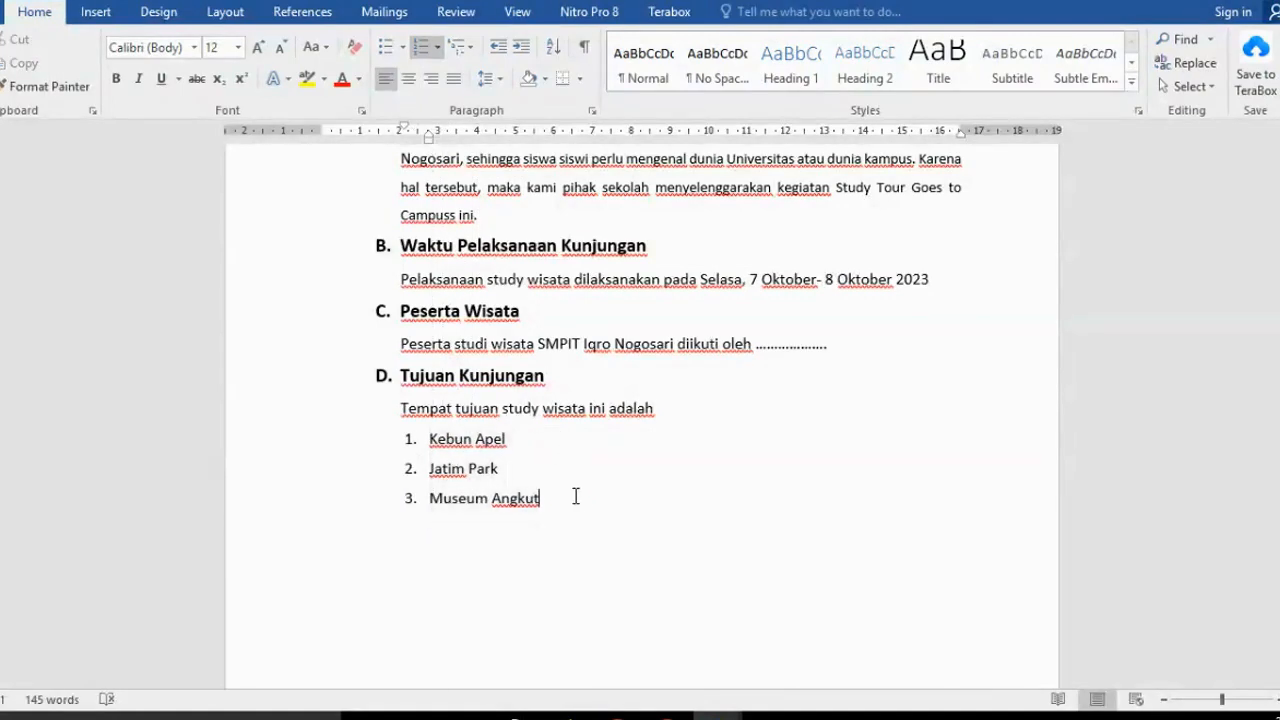
pyautogui.scroll(4, 575, 497)
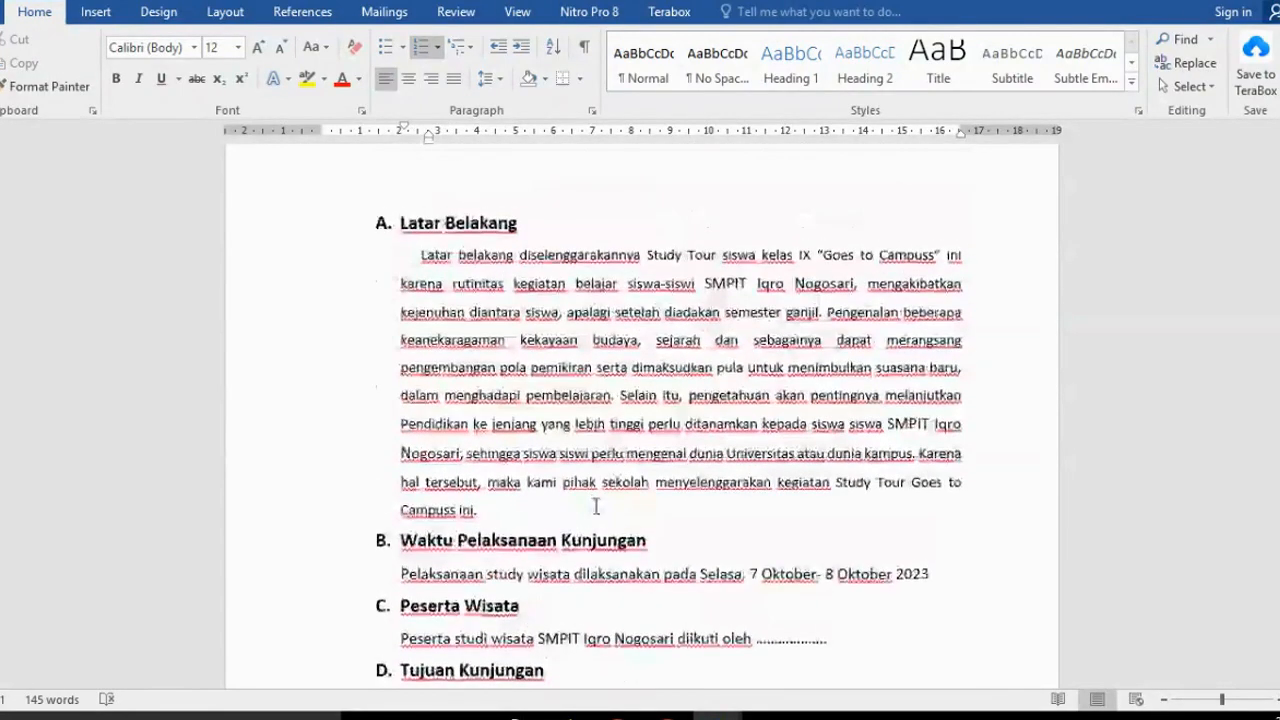
pyautogui.scroll(-5, 596, 507)
pyautogui.press('BackSpace')
pyautogui.scroll(3, 596, 507)
pyautogui.scroll(2, 596, 507)
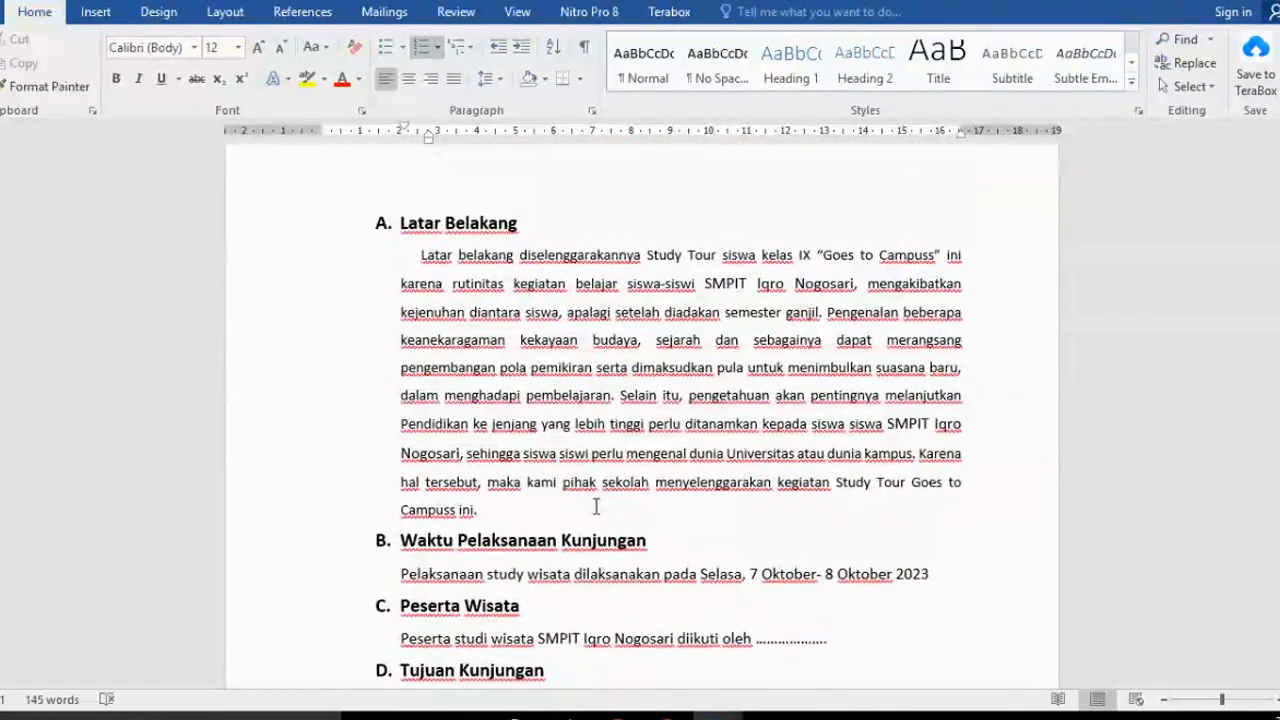
# Switch to Document1 and add "SELAMAT MENCOBA, SEMOGA BERHASIL" as item 5 of the numbering instructions
pyautogui.moveTo(690, 714)
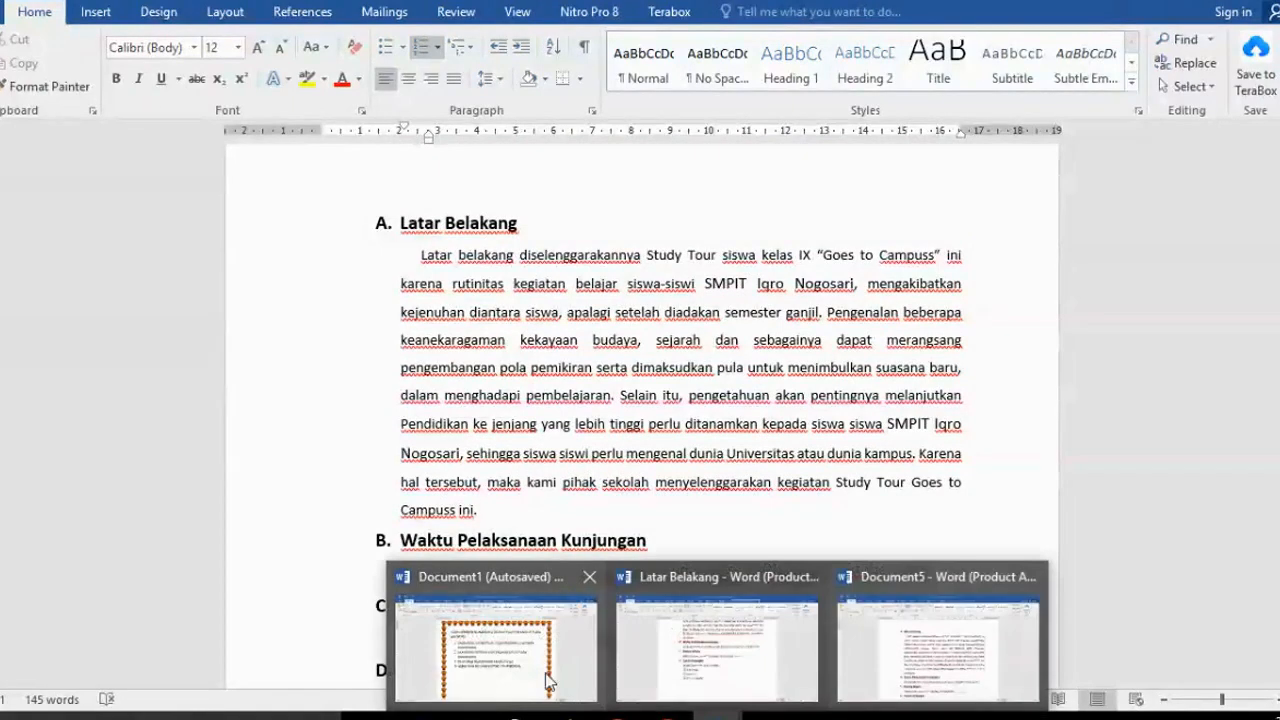
pyautogui.click(533, 672)
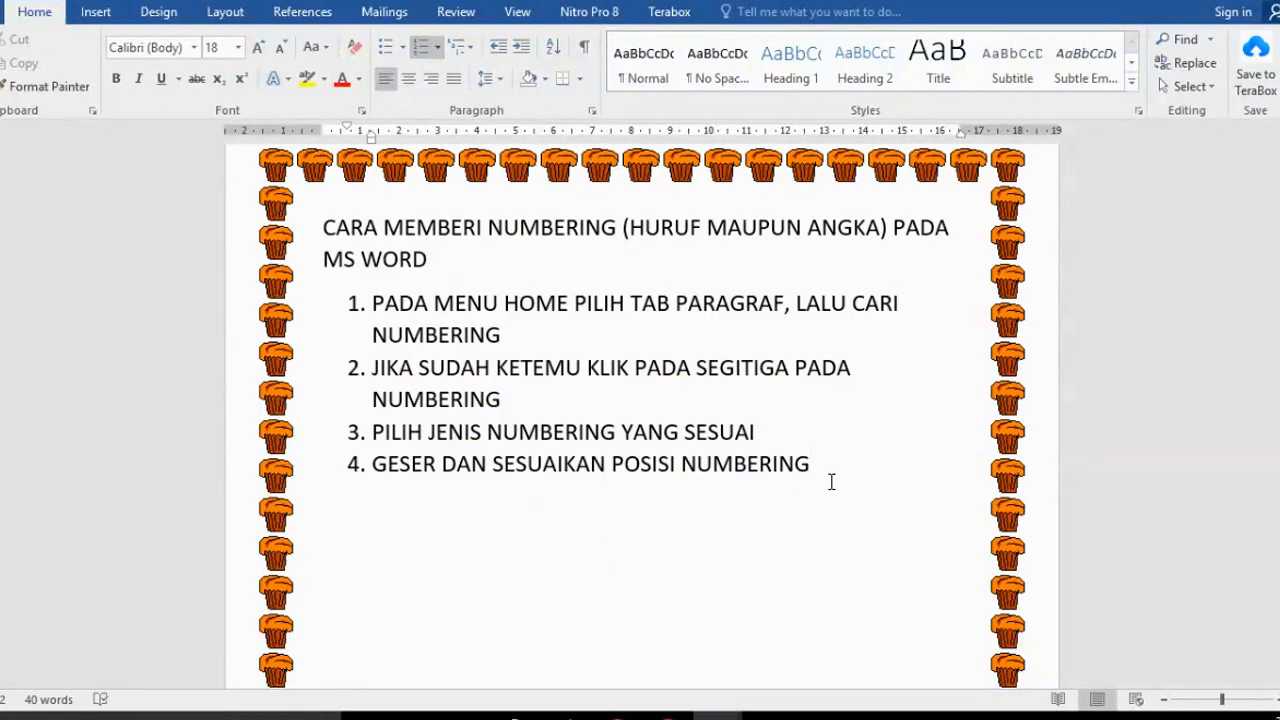
pyautogui.press('Return')
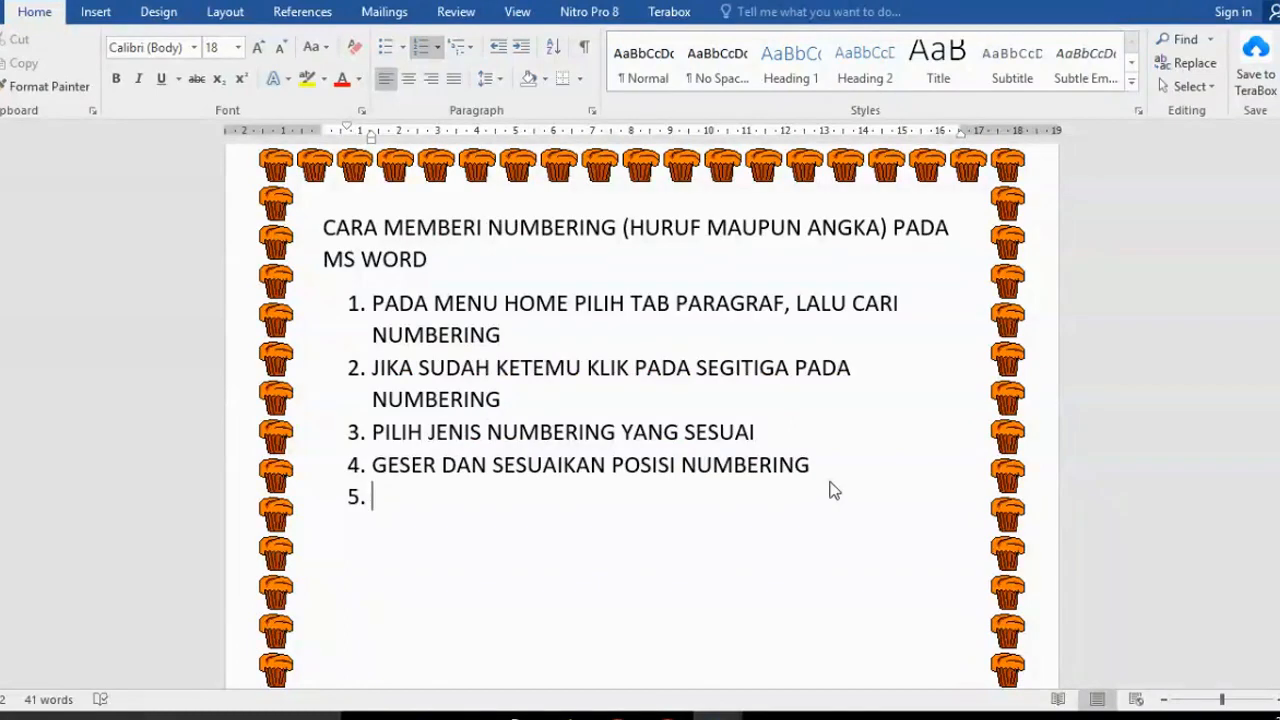
pyautogui.write('SELAMAT MENCOBA')
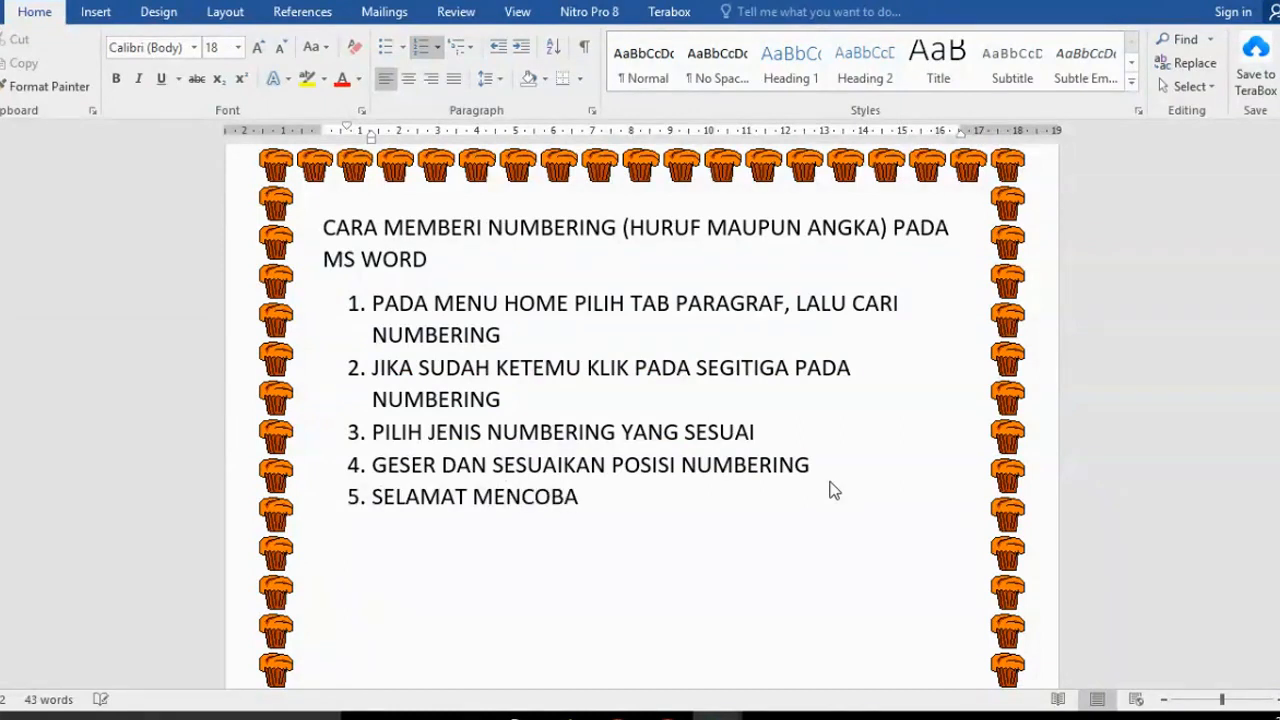
pyautogui.write(', SEMOGA BERHASIL')
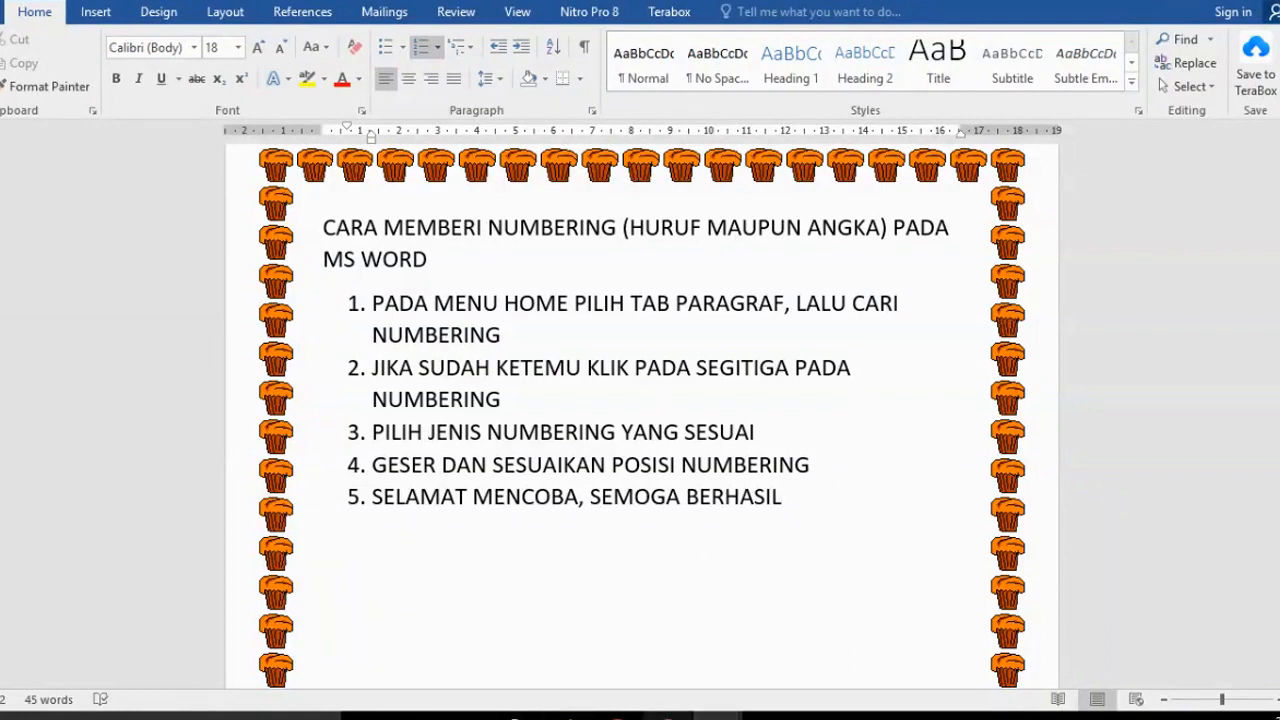
# Switch to the browser window with the YouTube channel's video page
pyautogui.click(683, 712)
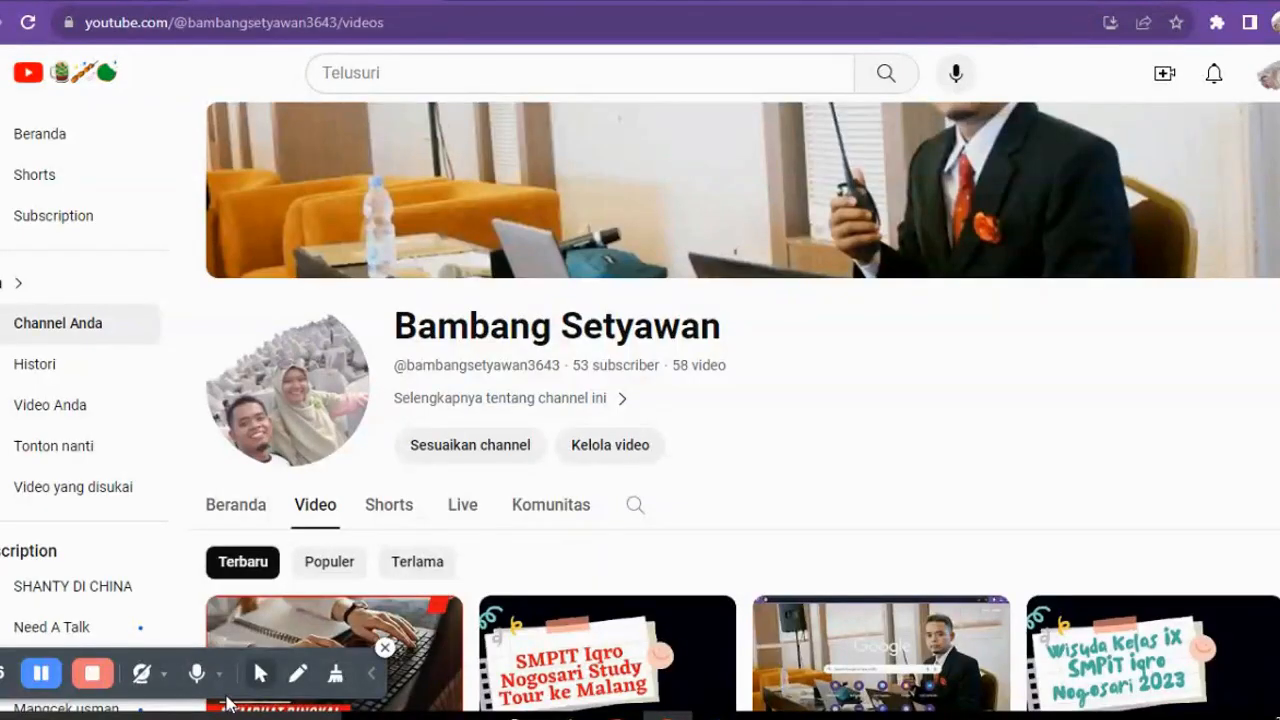